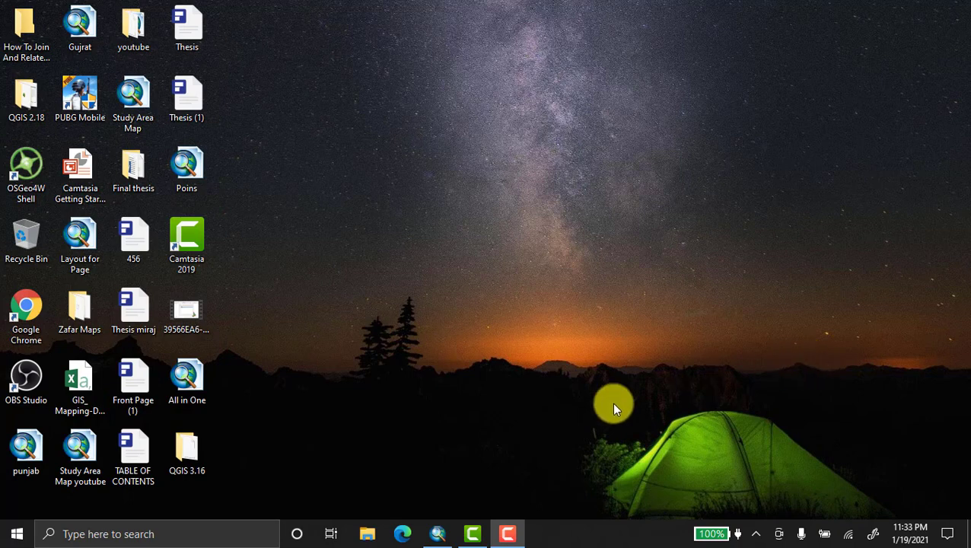
Step: Switch to ArcMap and view the Sialkot_Narowal and Classfication 20201.tif layers by toggling their visibility
left_click(439, 533)
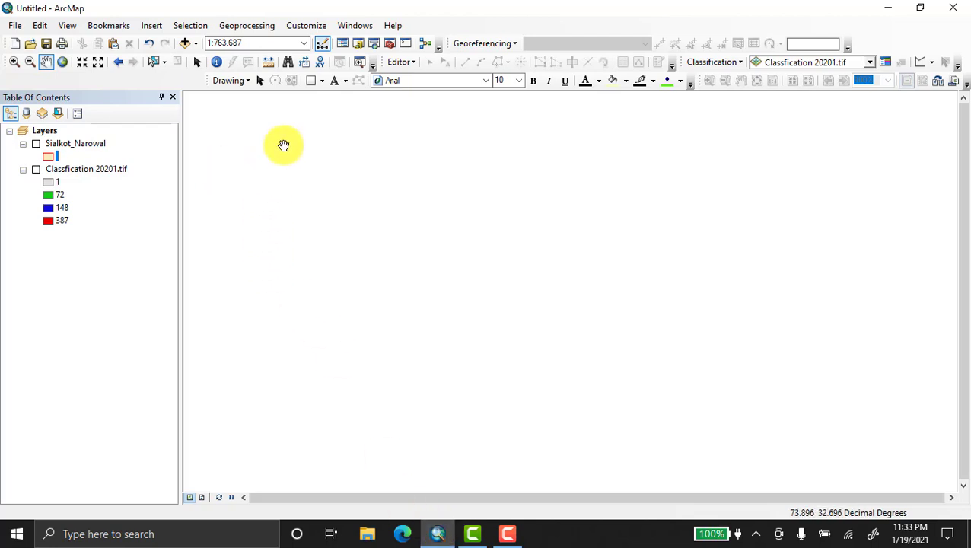
left_click(36, 143)
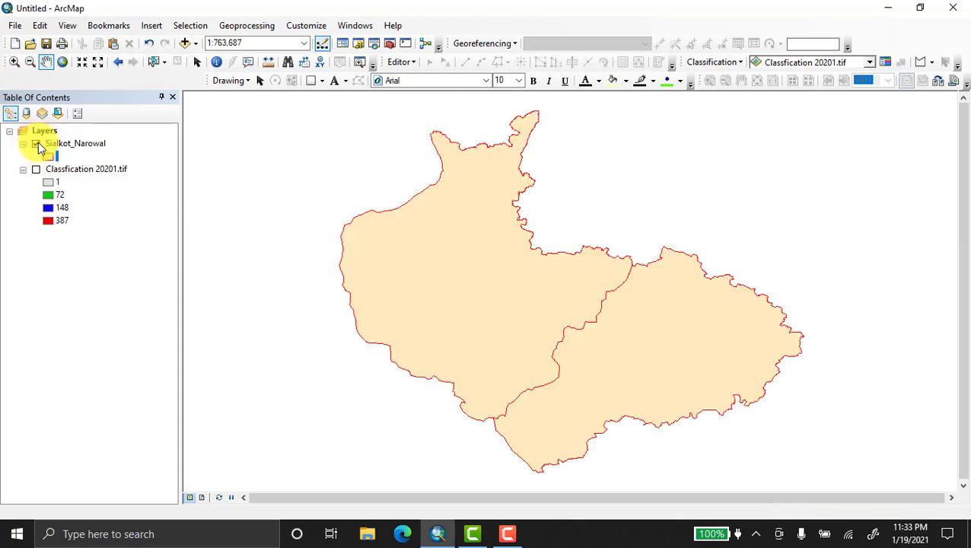
left_click(36, 144)
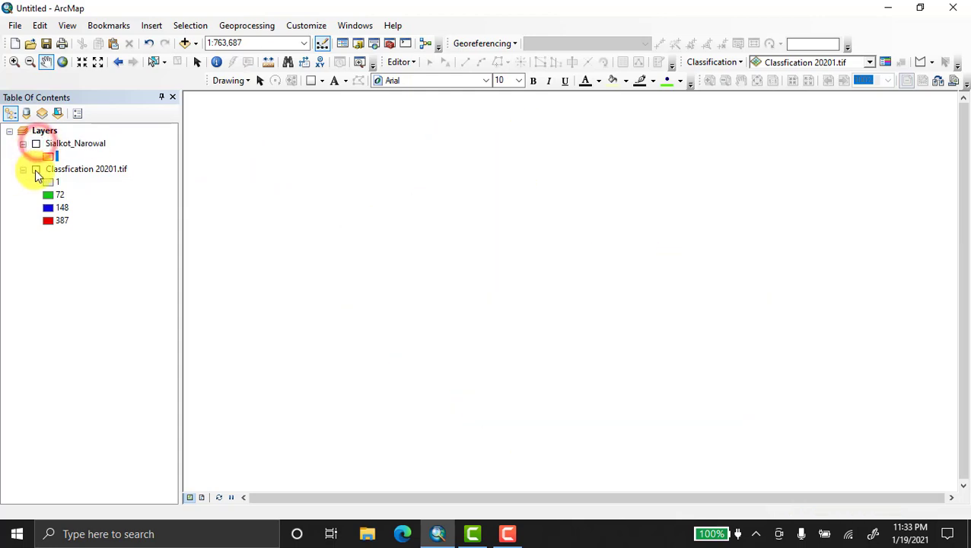
left_click(36, 169)
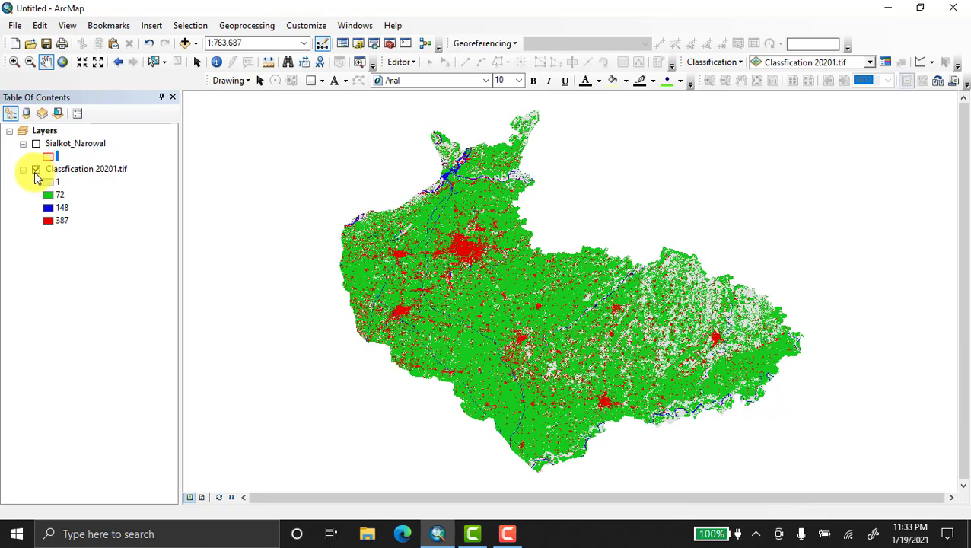
left_click(36, 169)
left_click(36, 144)
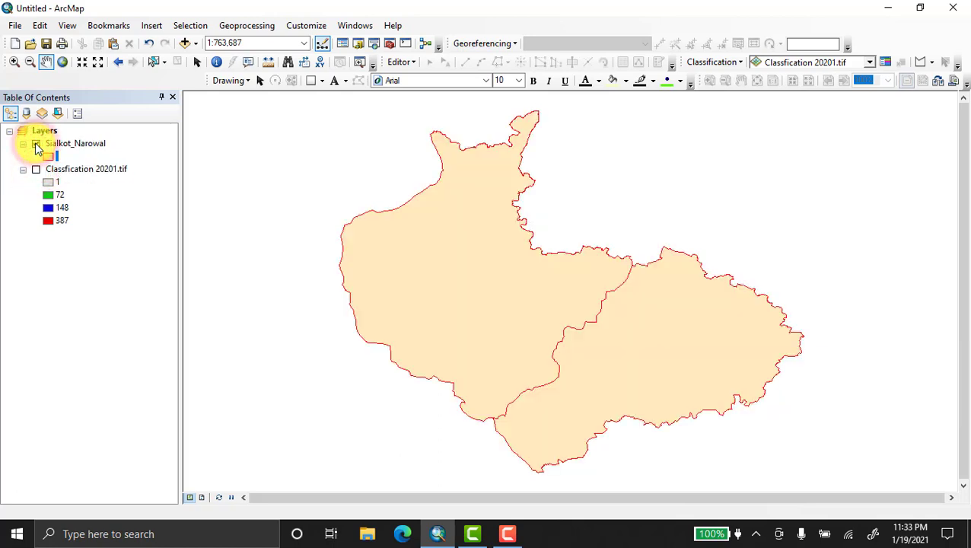
left_click(36, 168)
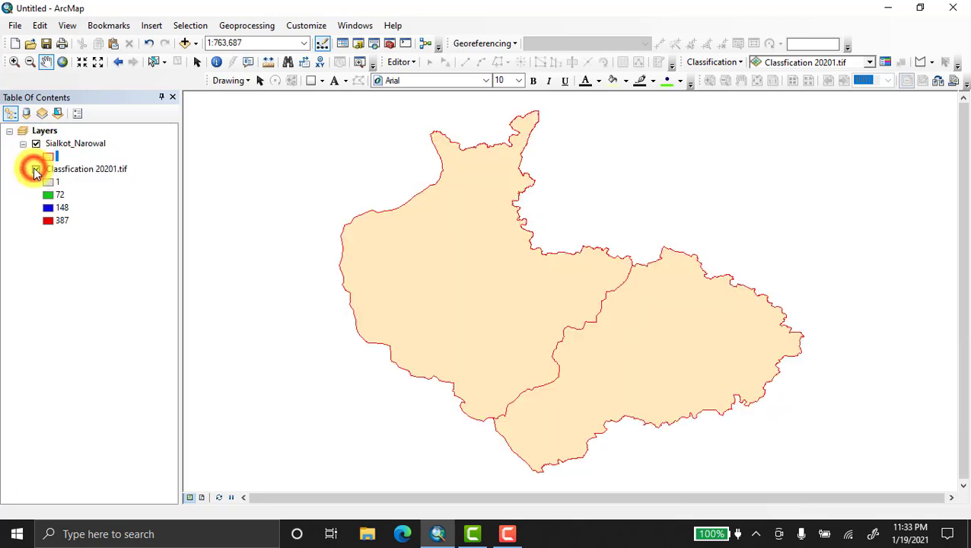
left_click(36, 143)
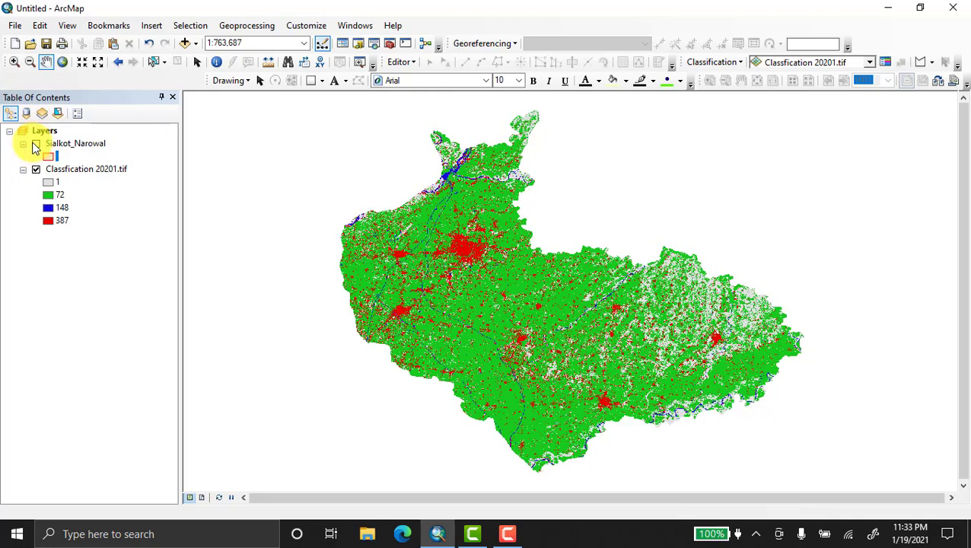
left_click(36, 169)
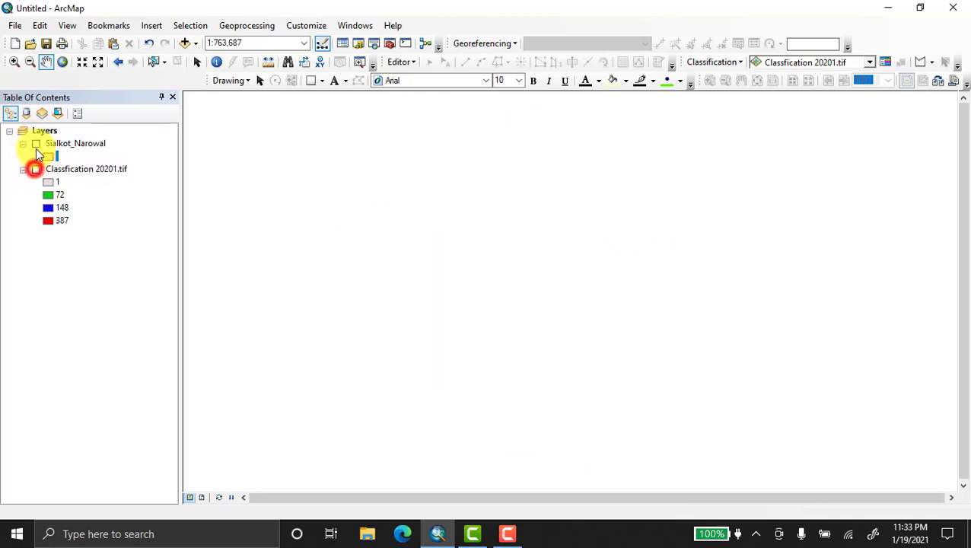
Step: Show the Sialkot_Narowal layer and examine the coordinate system in its source properties
left_click(36, 143)
right_click(64, 145)
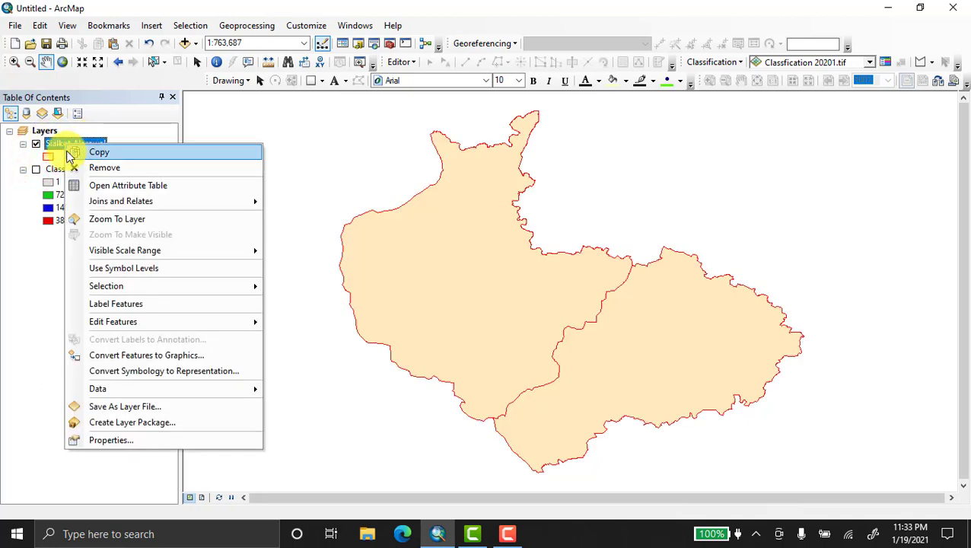
right_click(58, 144)
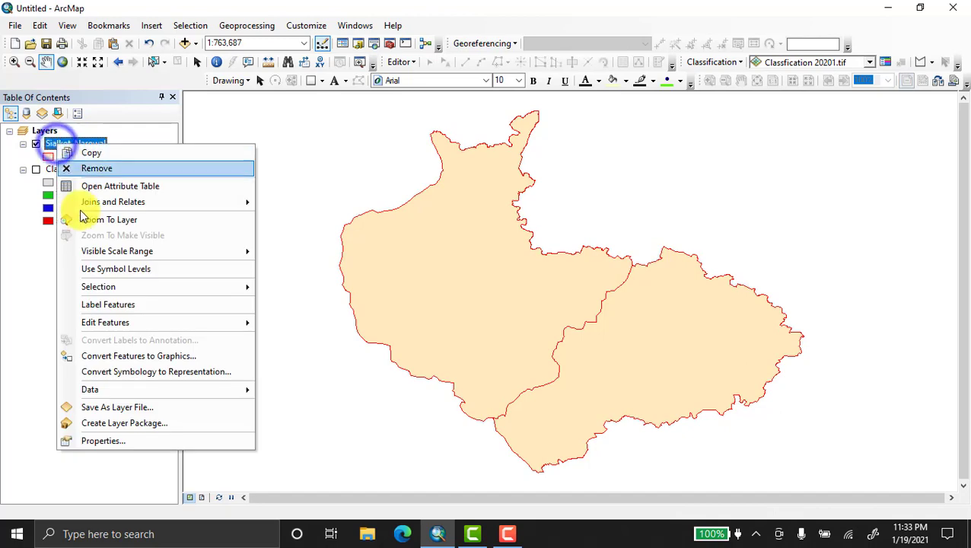
left_click(120, 440)
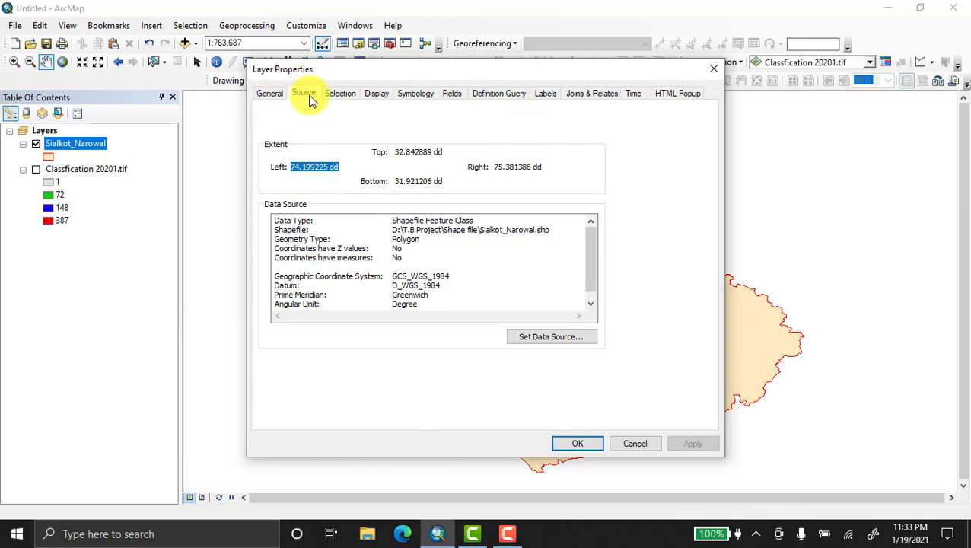
left_click_drag(593, 260, 592, 283)
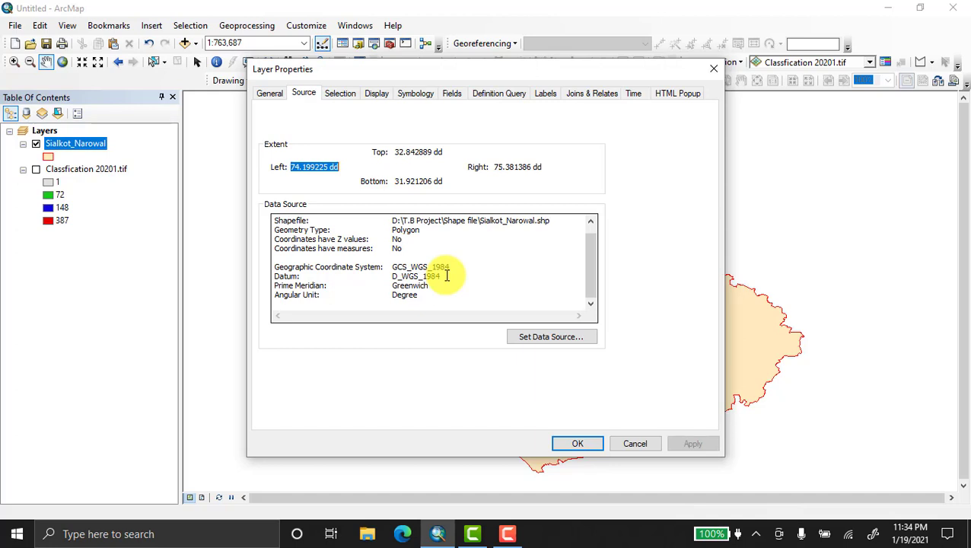
left_click(714, 69)
Step: Show only the Classfication 20201.tif raster and examine the XY coordinate system in its source properties
left_click(35, 169)
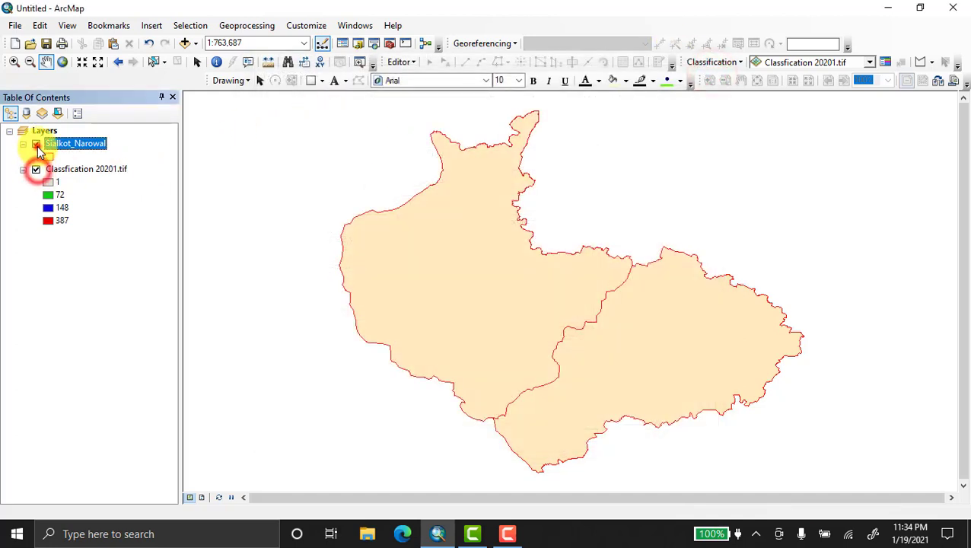
left_click(35, 143)
right_click(65, 169)
left_click(120, 375)
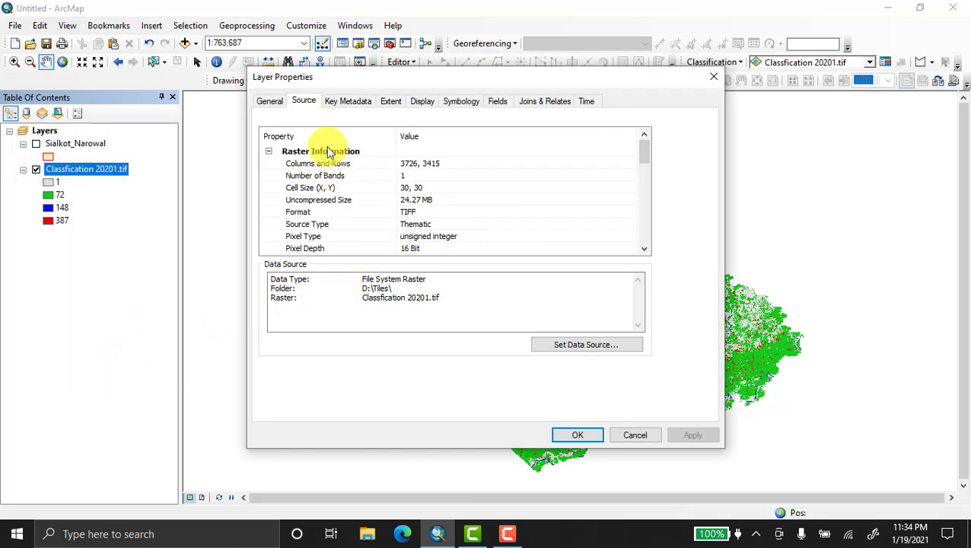
scroll(570, 186, "down", 2)
scroll(571, 187, "down", 5)
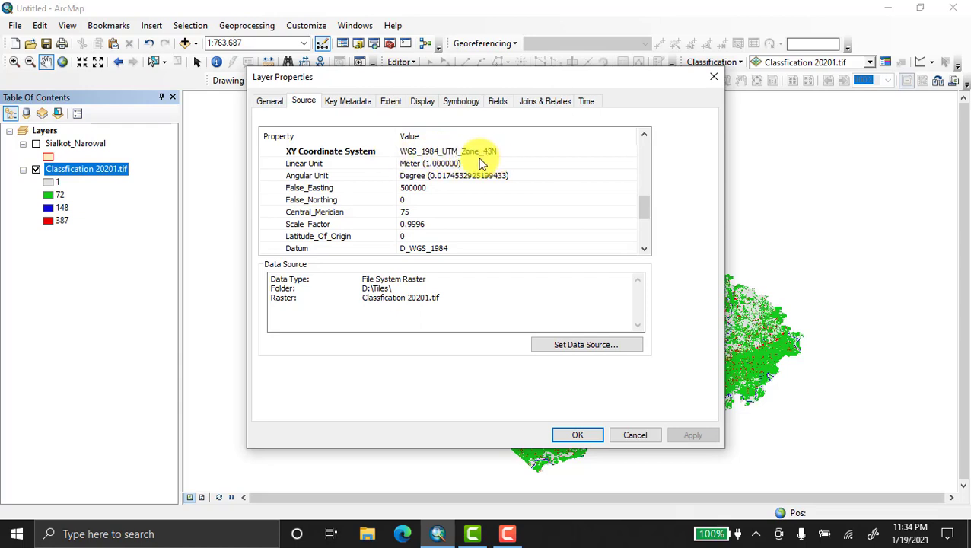
left_click(626, 434)
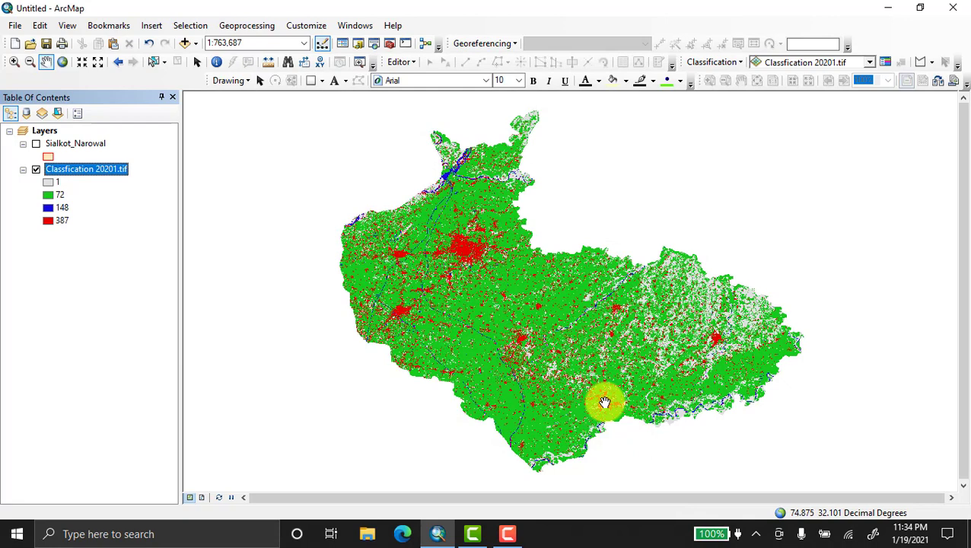
Step: Display only the Sialkot_Narowal layer and open ArcToolbox with all its toolboxes collapsed
left_click(36, 169)
left_click(36, 144)
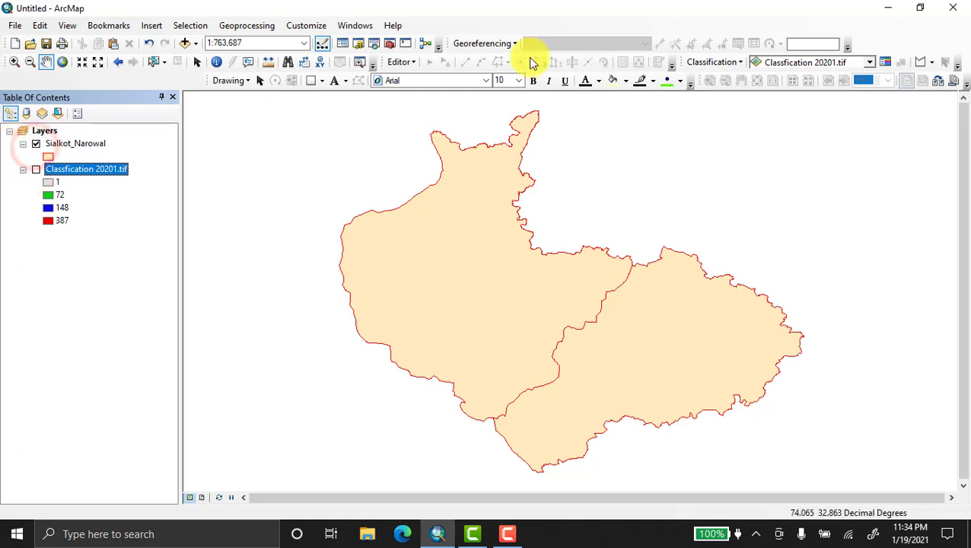
left_click(390, 44)
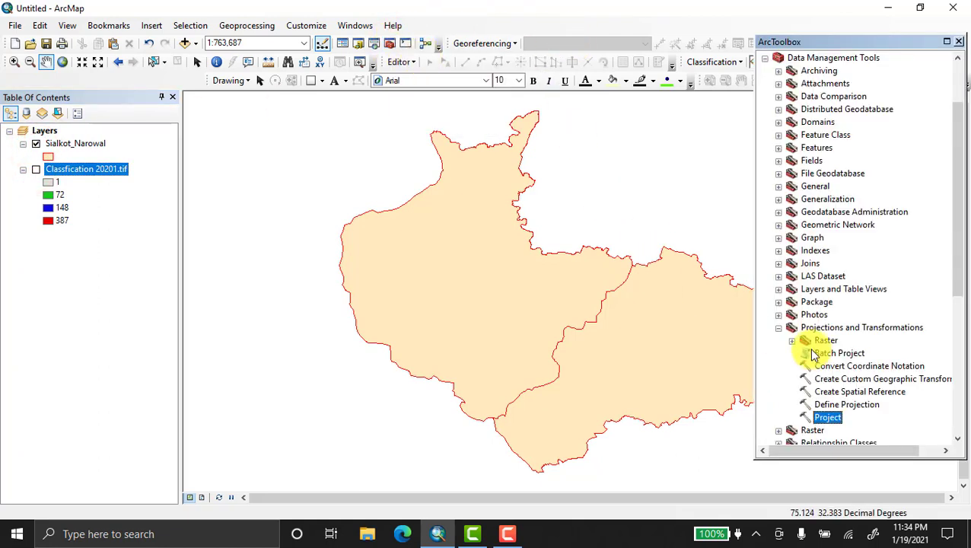
left_click(777, 327)
scroll(776, 330, "up", 2)
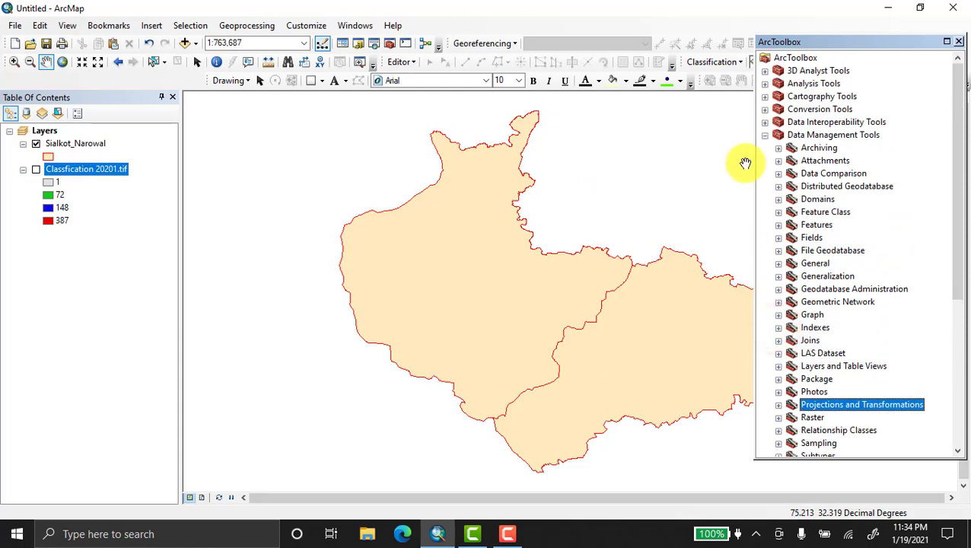
double_click(775, 135)
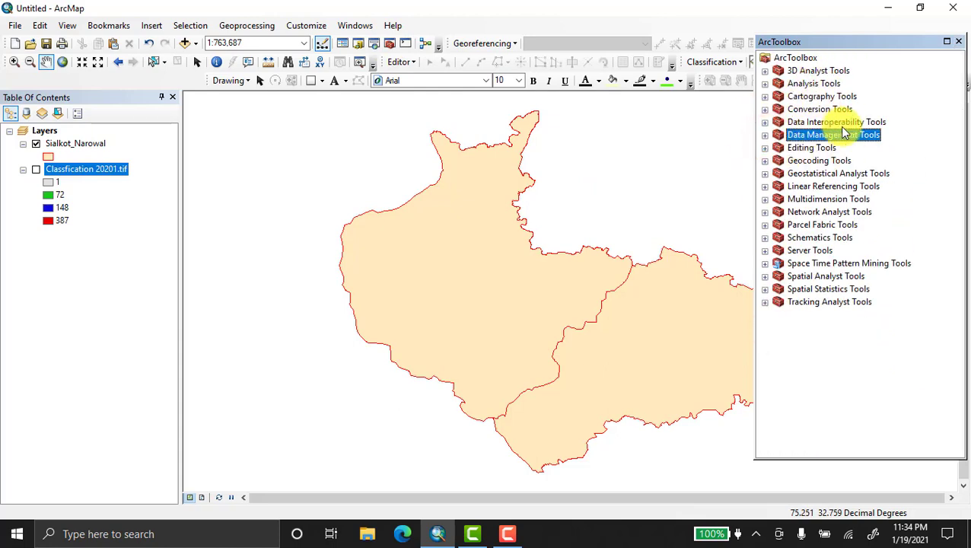
left_click_drag(817, 43, 676, 55)
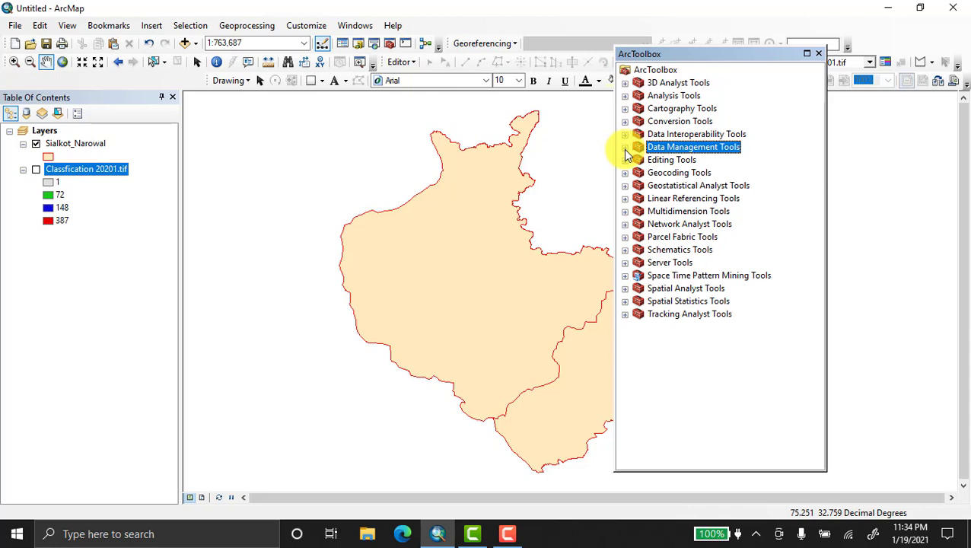
Step: Open the Project tool from the Projections and Transformations toolset and set Sialkot_Narowal as the input dataset
left_click(625, 149)
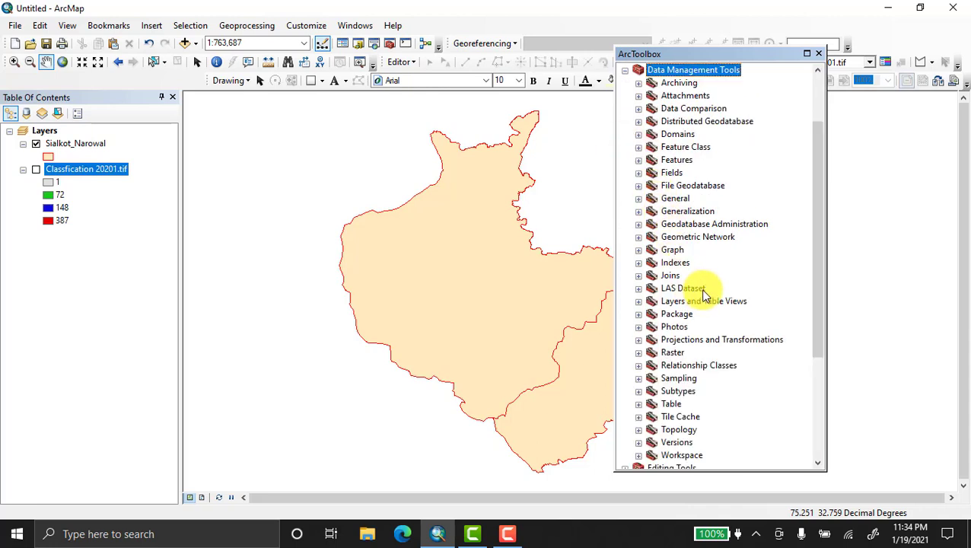
left_click(638, 339)
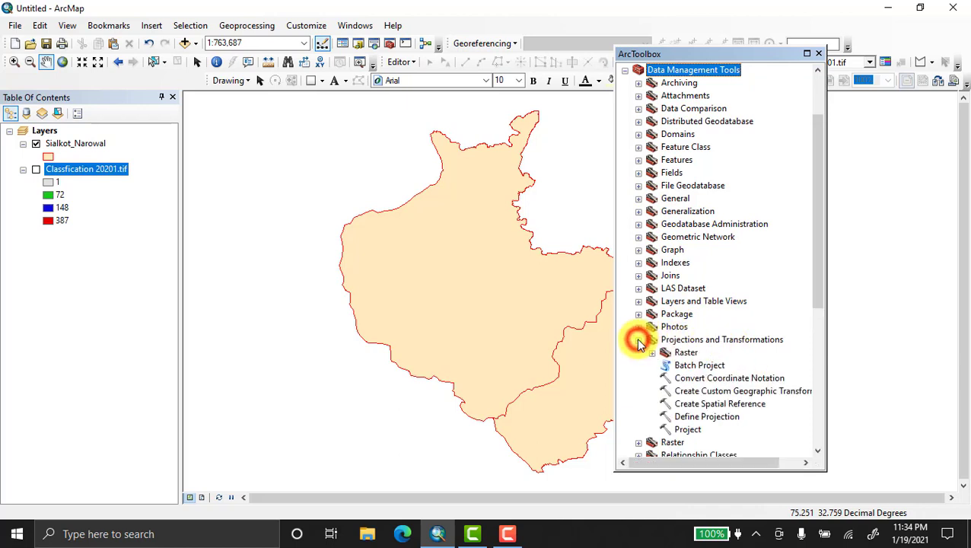
scroll(643, 384, "down", 1)
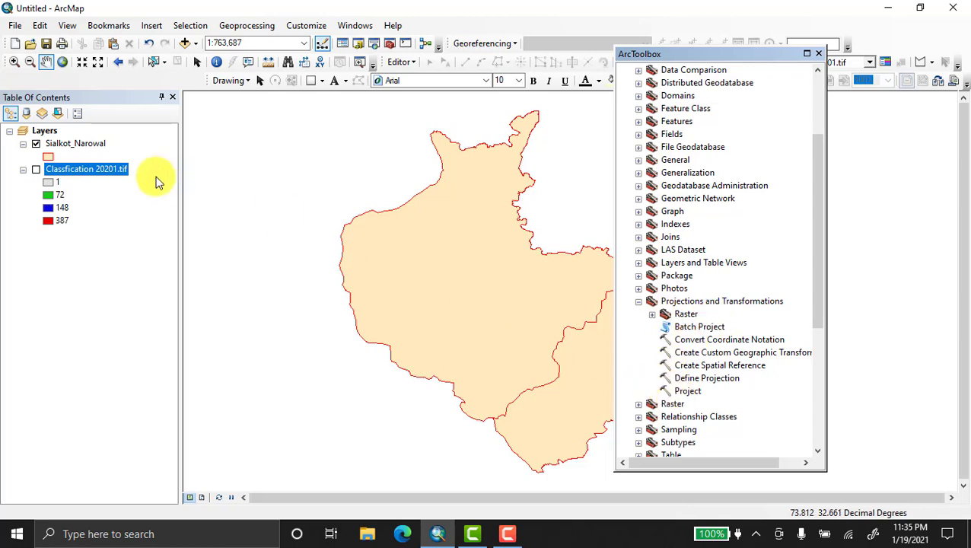
double_click(685, 391)
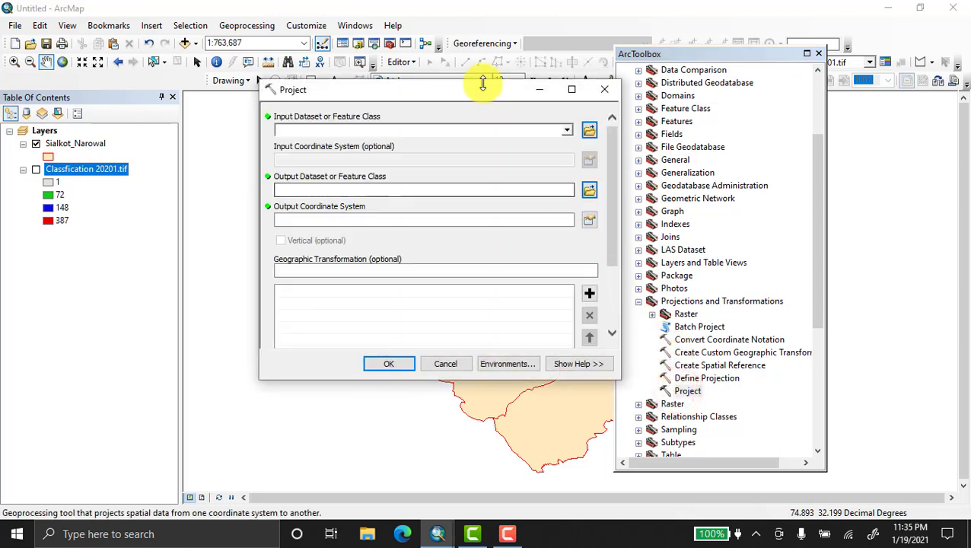
left_click_drag(489, 98, 447, 92)
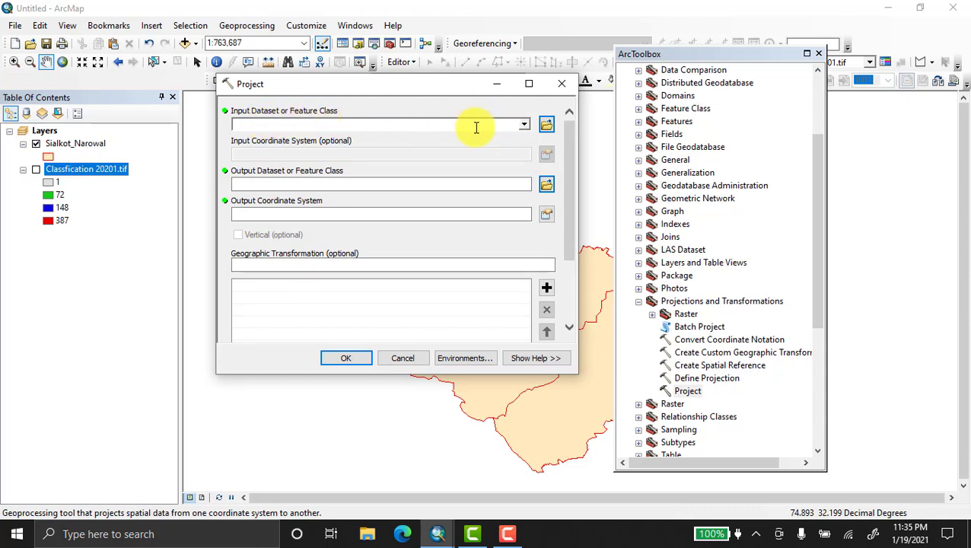
left_click(524, 127)
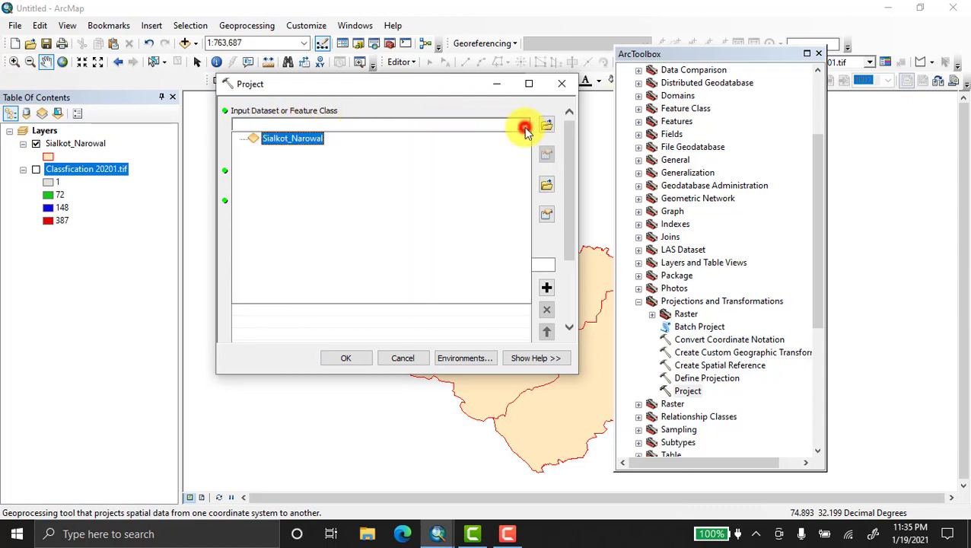
left_click(280, 141)
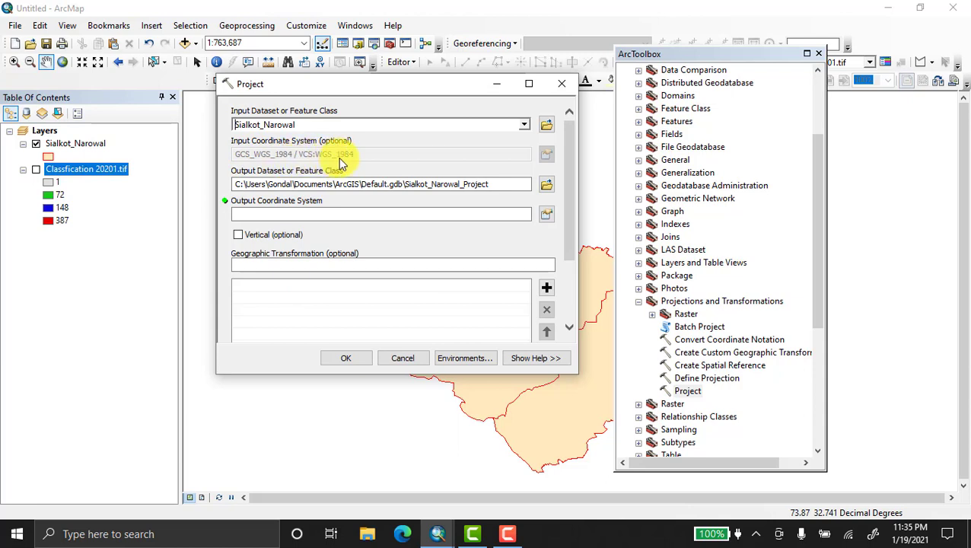
Step: For the output coordinate system, expand the projected UTM systems down to the WGS 1984 Northern Hemisphere zones
left_click(544, 216)
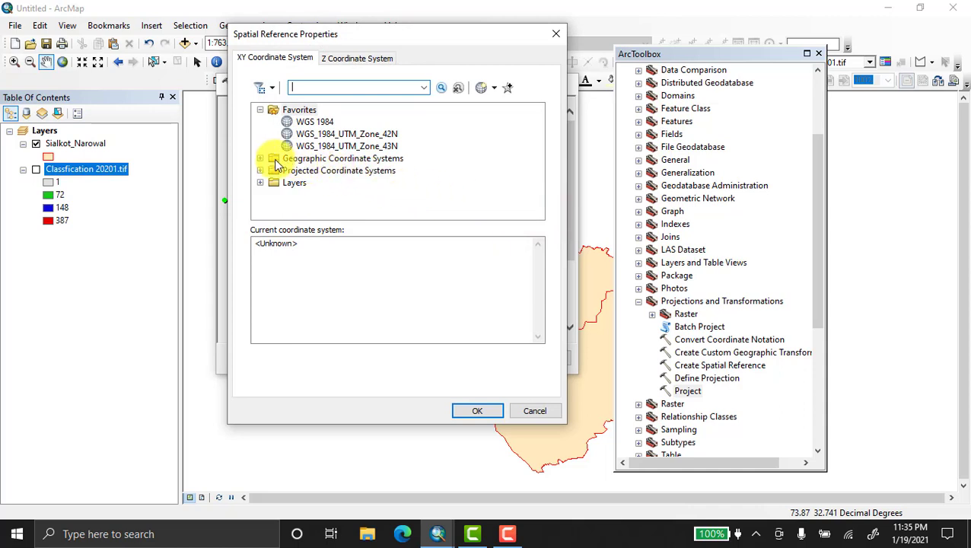
left_click(259, 110)
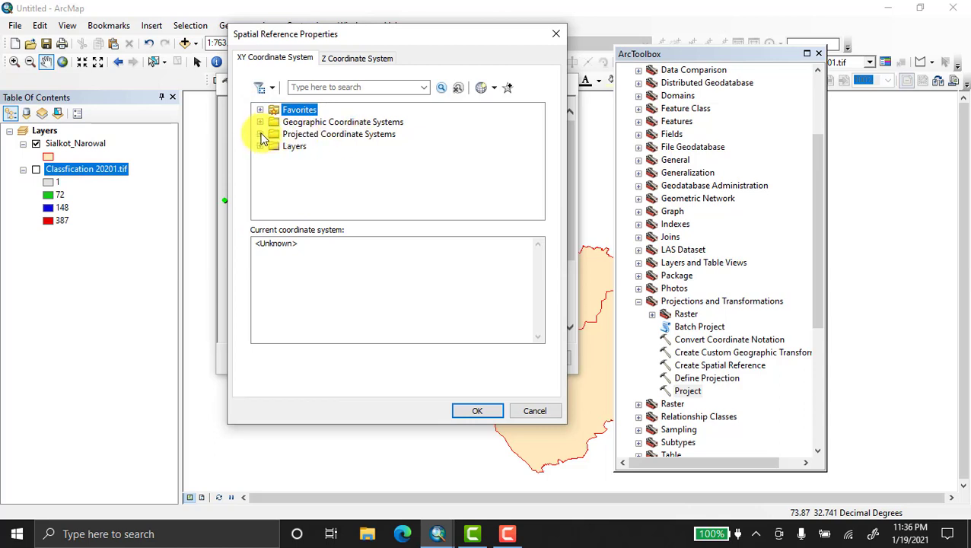
left_click(260, 134)
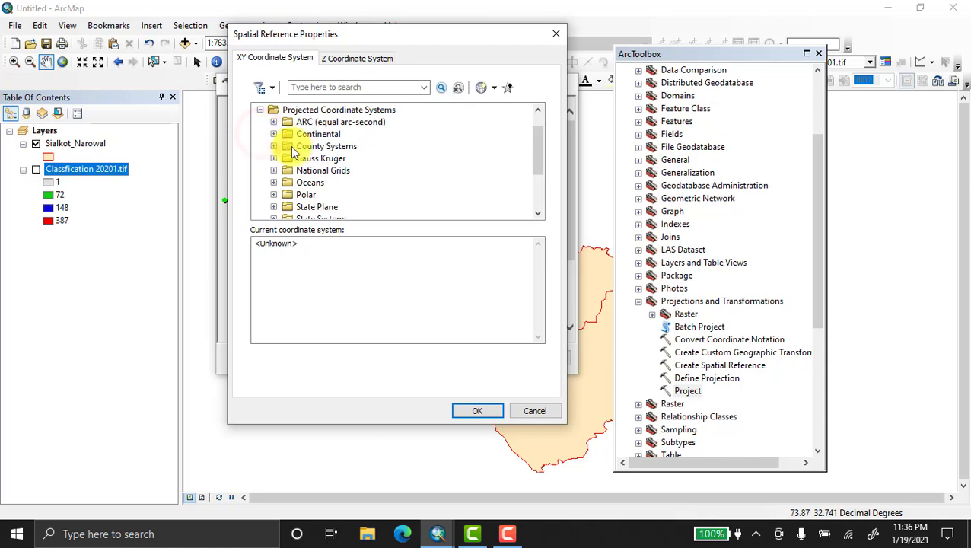
scroll(298, 152, "down", 2)
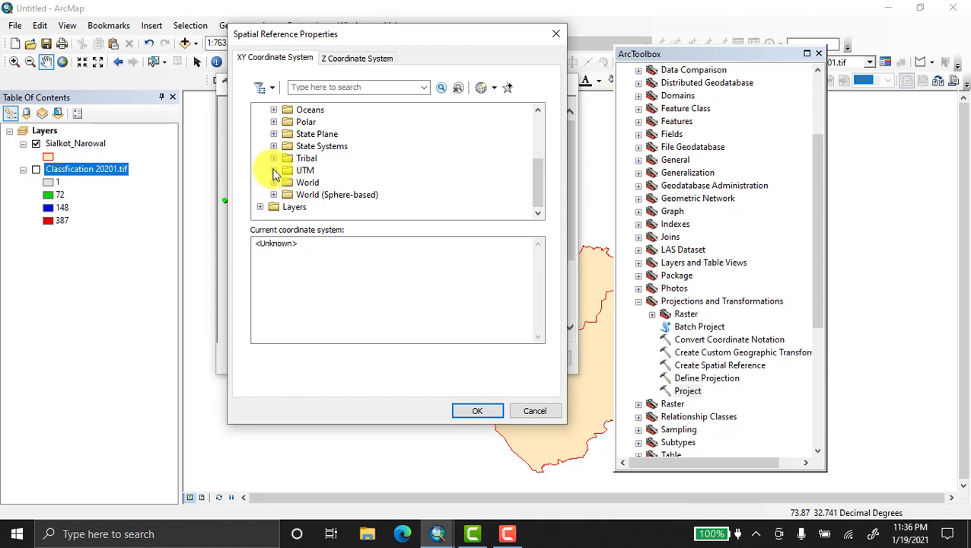
left_click(275, 172)
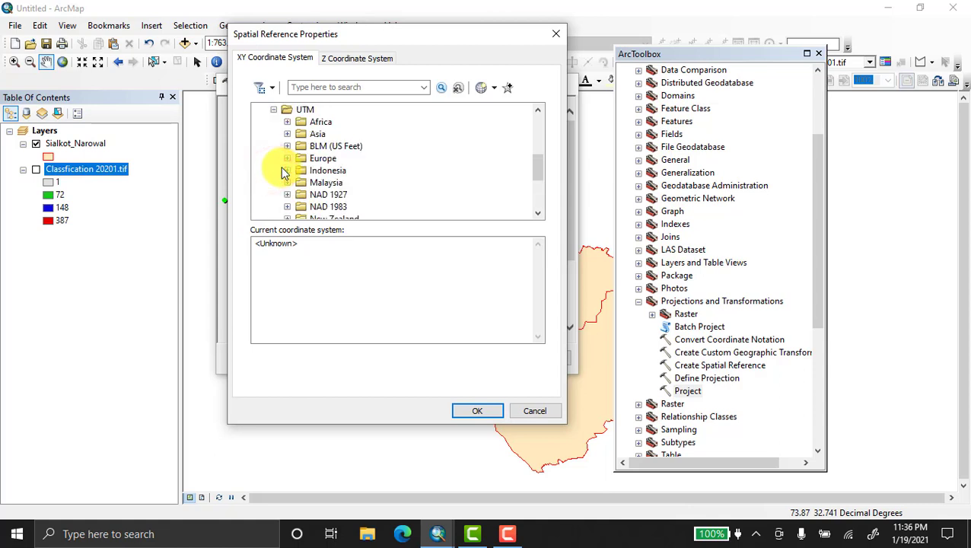
scroll(283, 174, "down", 2)
scroll(283, 173, "down", 1)
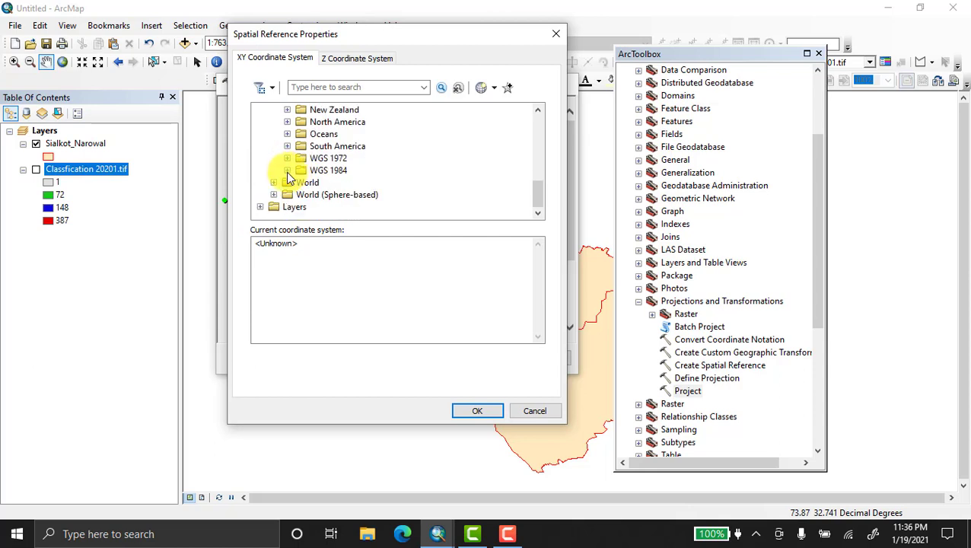
left_click(286, 170)
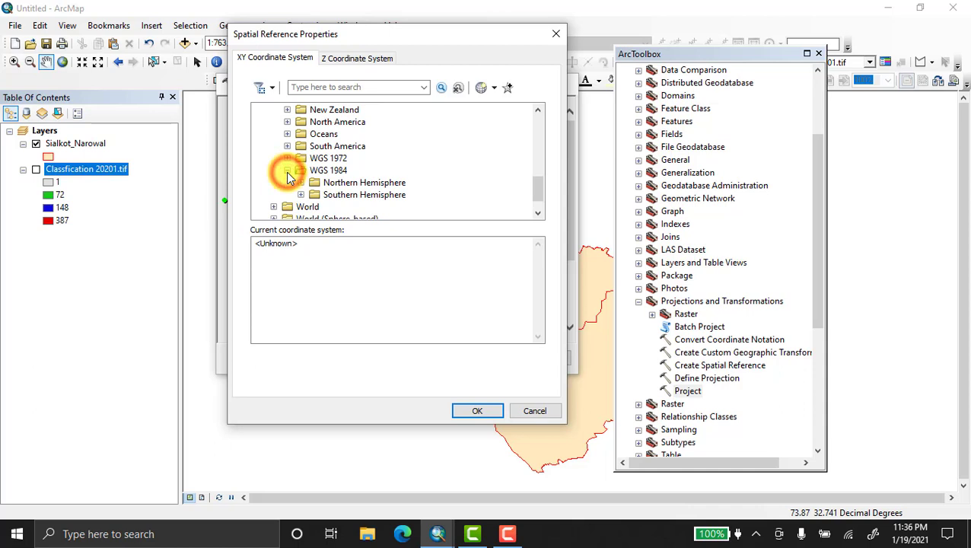
left_click(302, 184)
Step: Choose WGS 1984 UTM Zone 43N as the output coordinate system and accept it
scroll(302, 183, "down", 2)
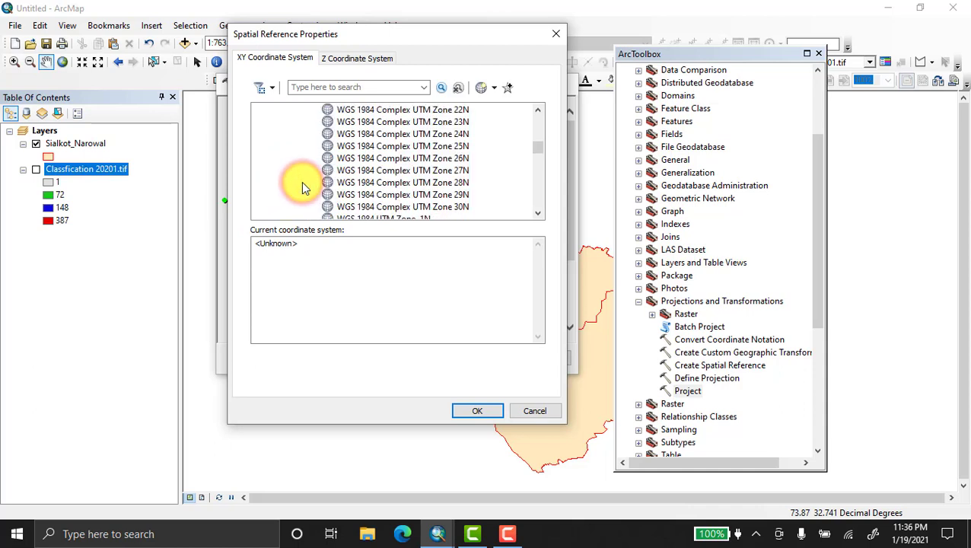
scroll(302, 181, "down", 7)
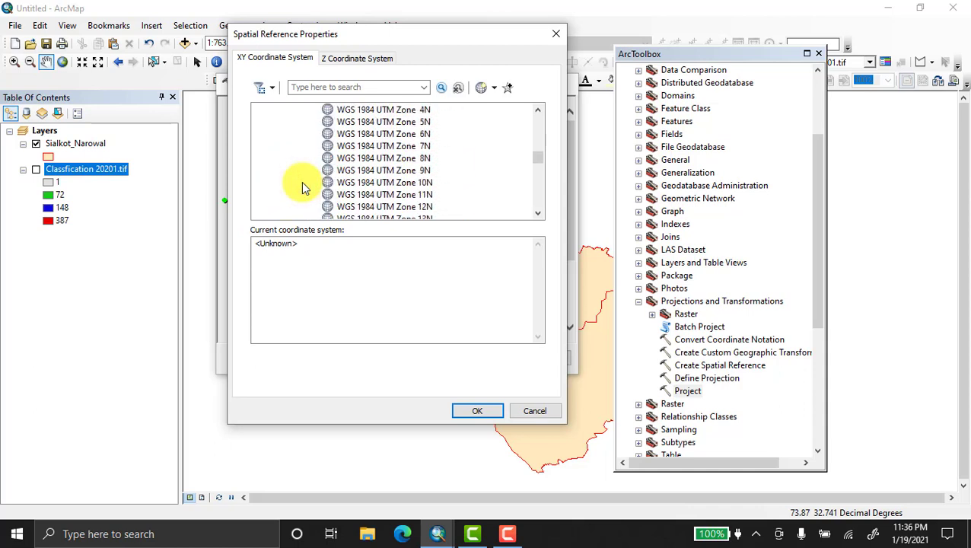
scroll(302, 181, "down", 3)
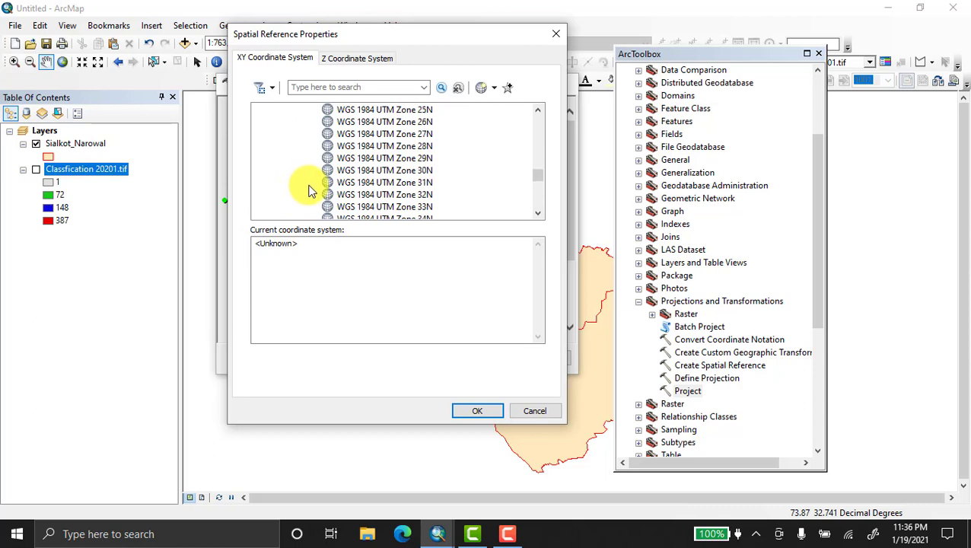
scroll(309, 190, "down", 1)
scroll(309, 190, "down", 1)
scroll(309, 190, "down", 1)
scroll(308, 190, "down", 1)
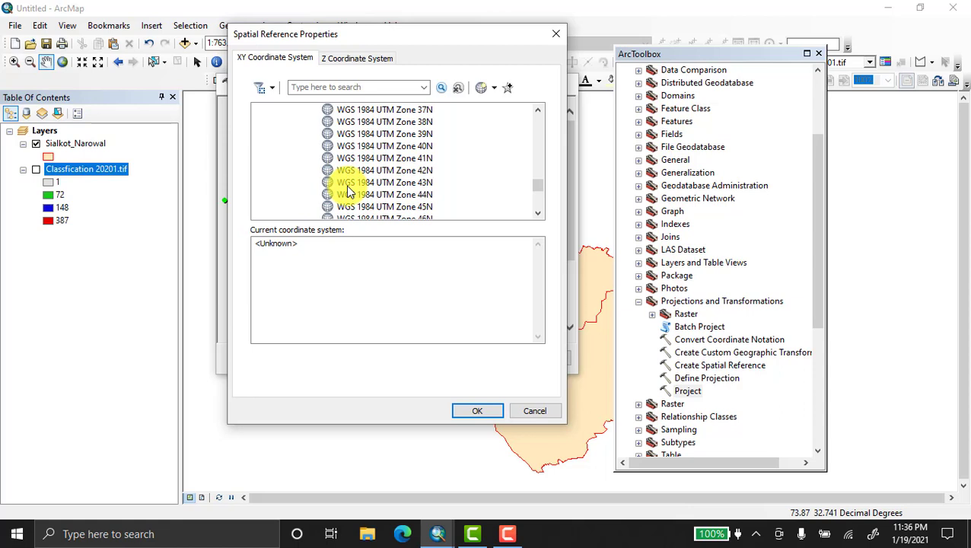
scroll(347, 191, "up", 8)
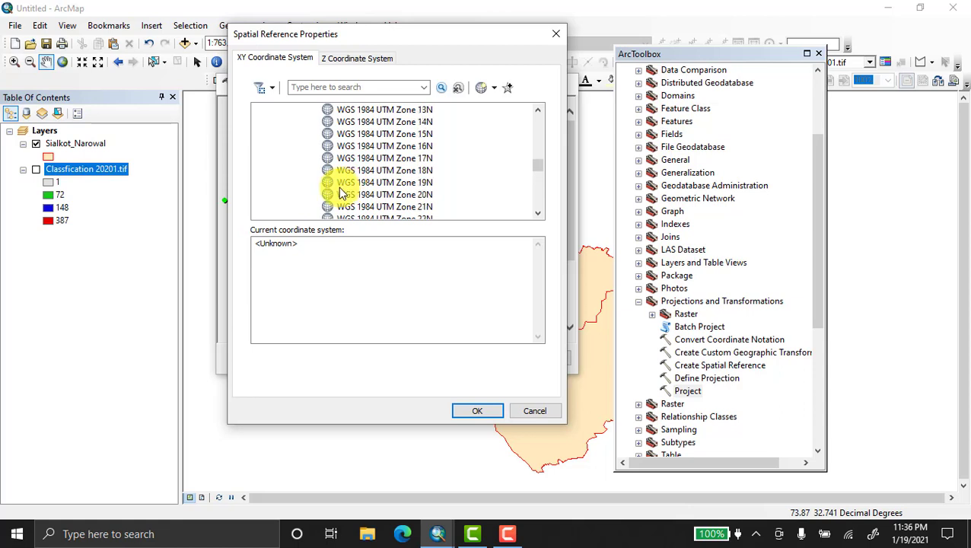
scroll(341, 193, "down", 2)
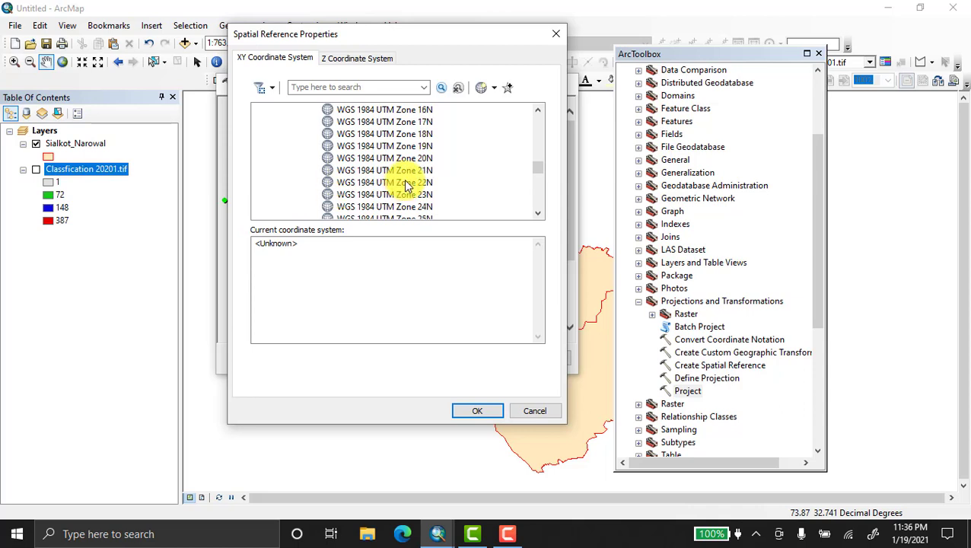
scroll(407, 185, "down", 2)
scroll(407, 186, "down", 5)
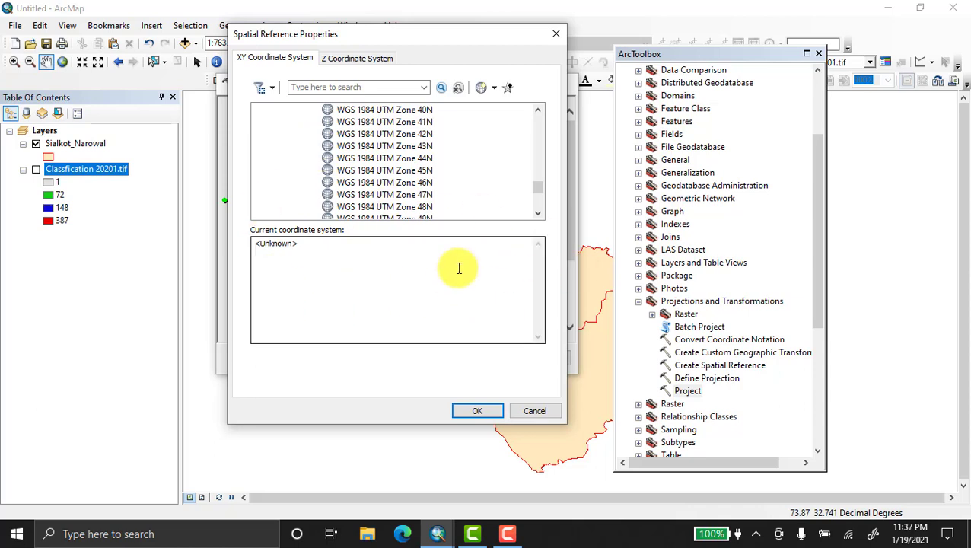
left_click(368, 147)
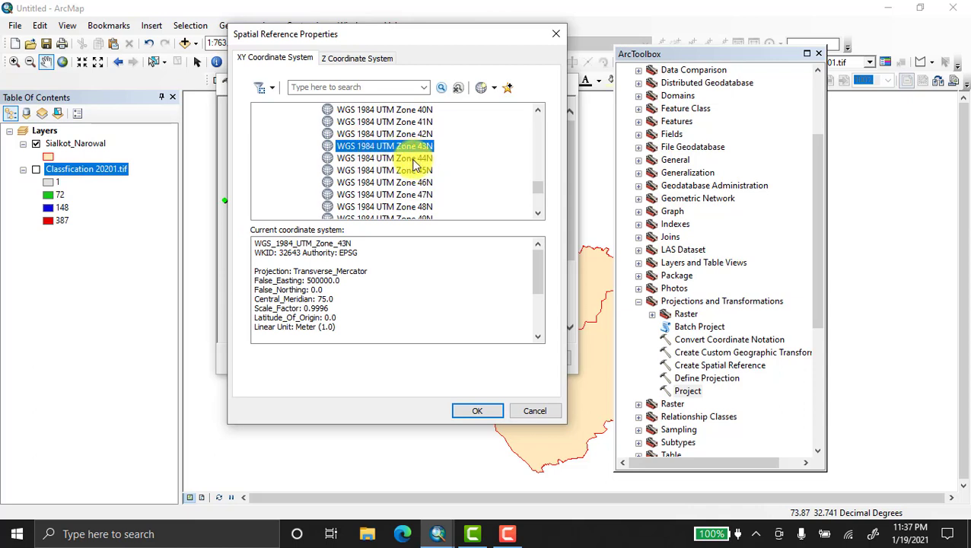
left_click(477, 411)
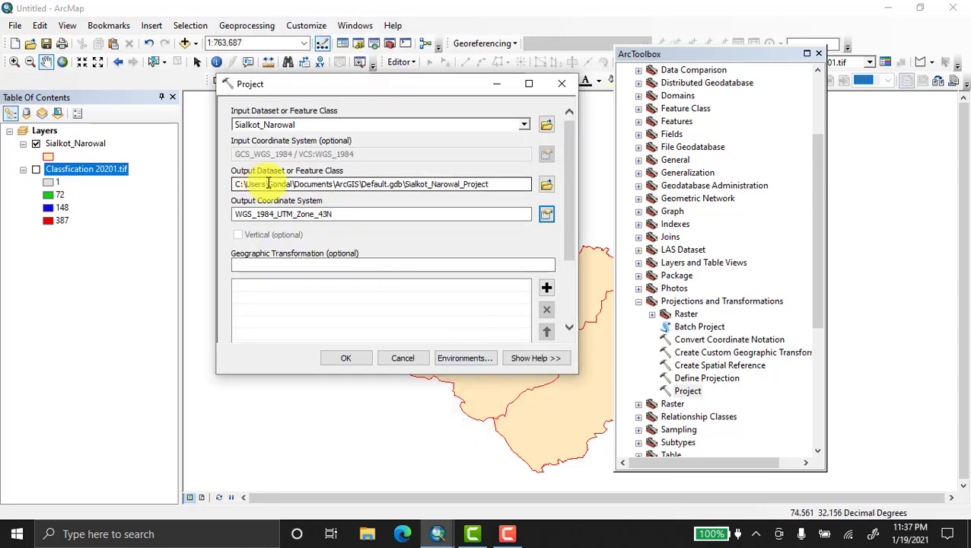
Step: For the output dataset location, create a new folder named Project on drive D and open it
left_click(547, 185)
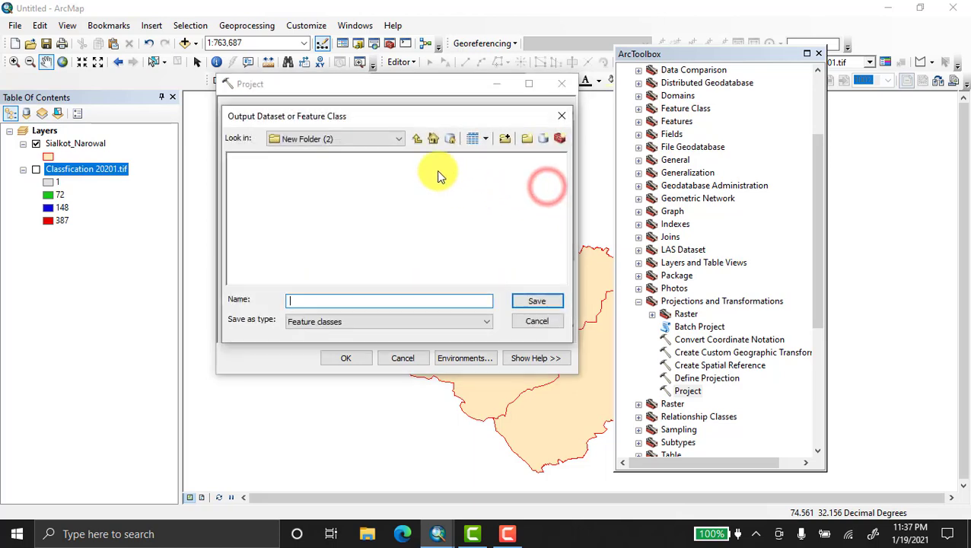
left_click(416, 142)
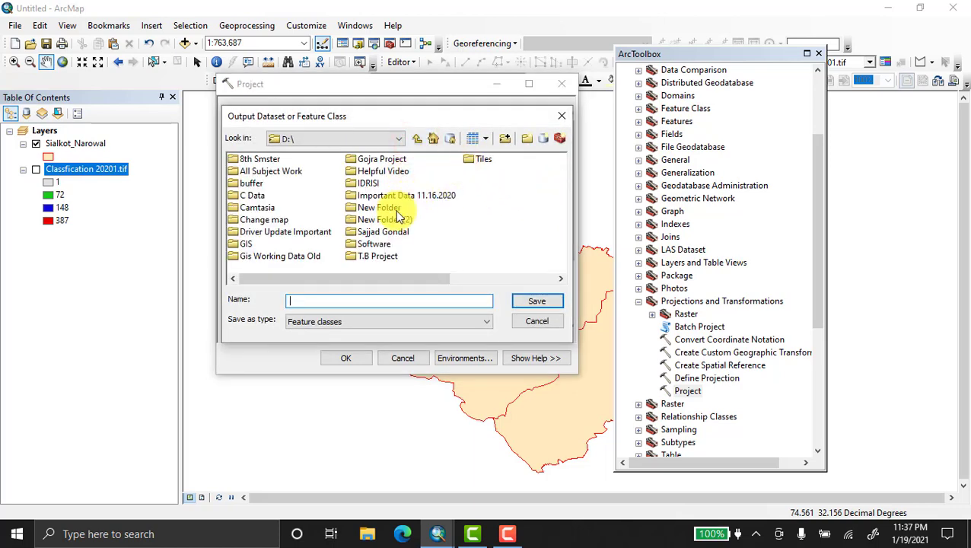
left_click(524, 138)
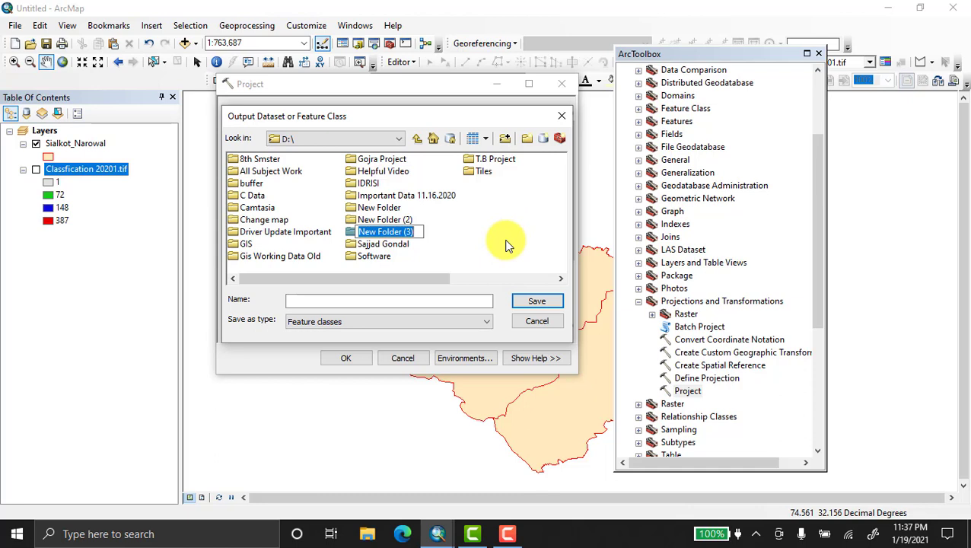
type("Project")
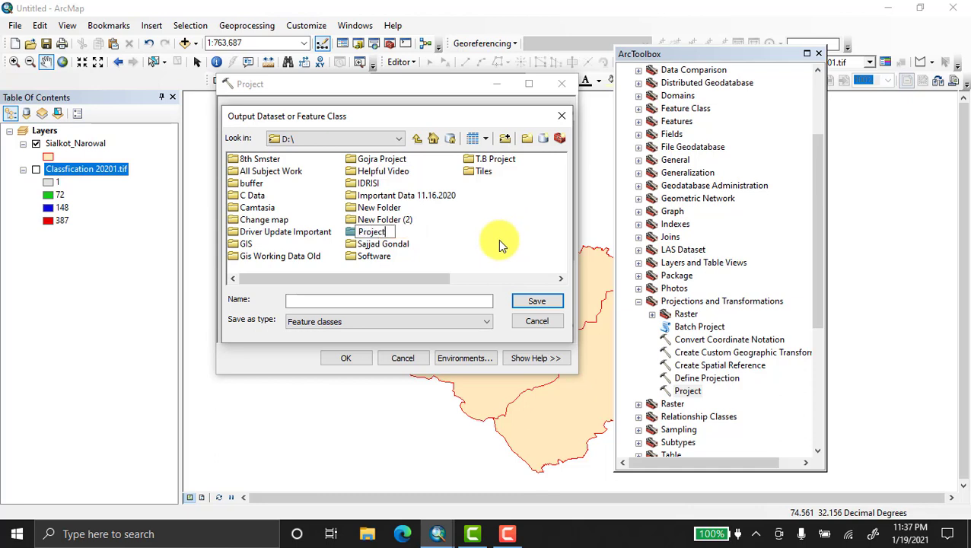
left_click(496, 244)
double_click(362, 232)
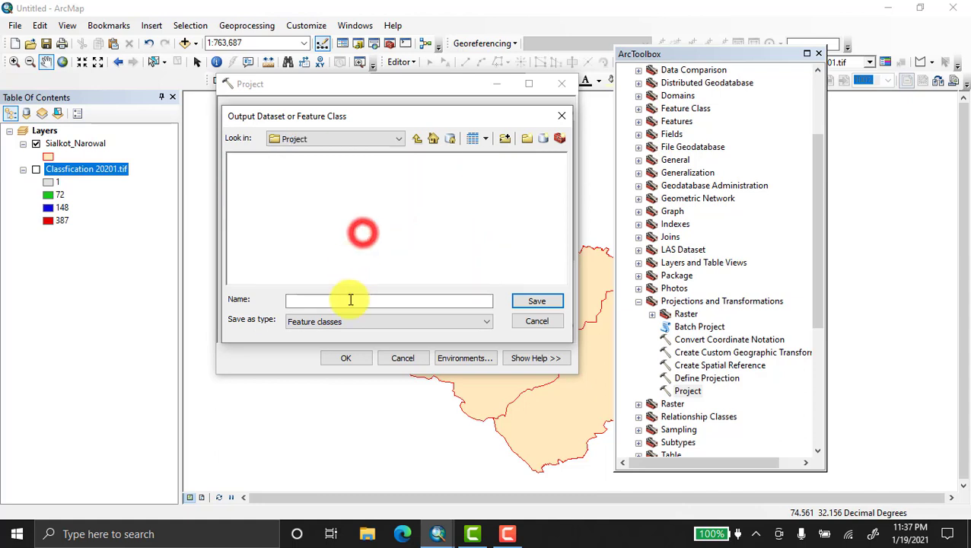
Step: Name the output feature class UTM, save it in the Project folder, and run the Project tool
left_click(351, 299)
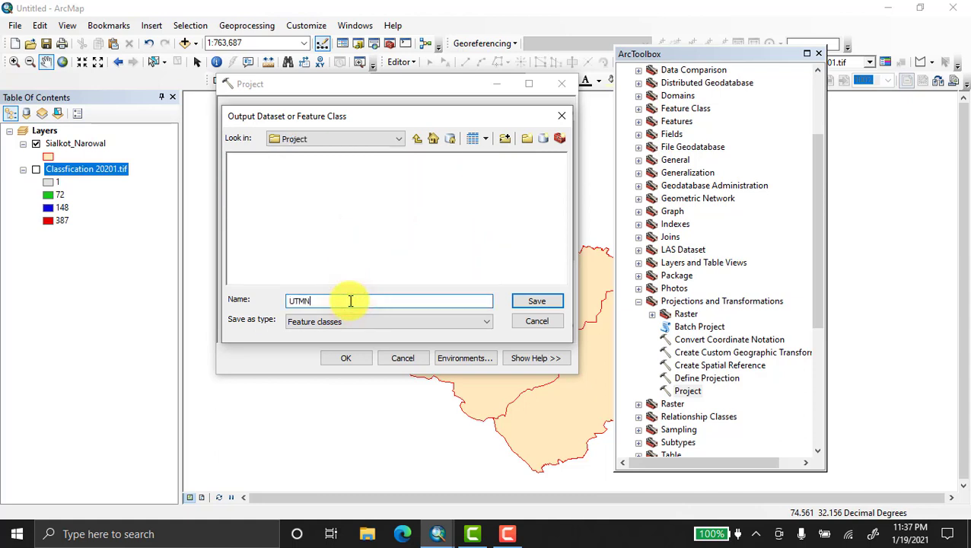
left_click(536, 302)
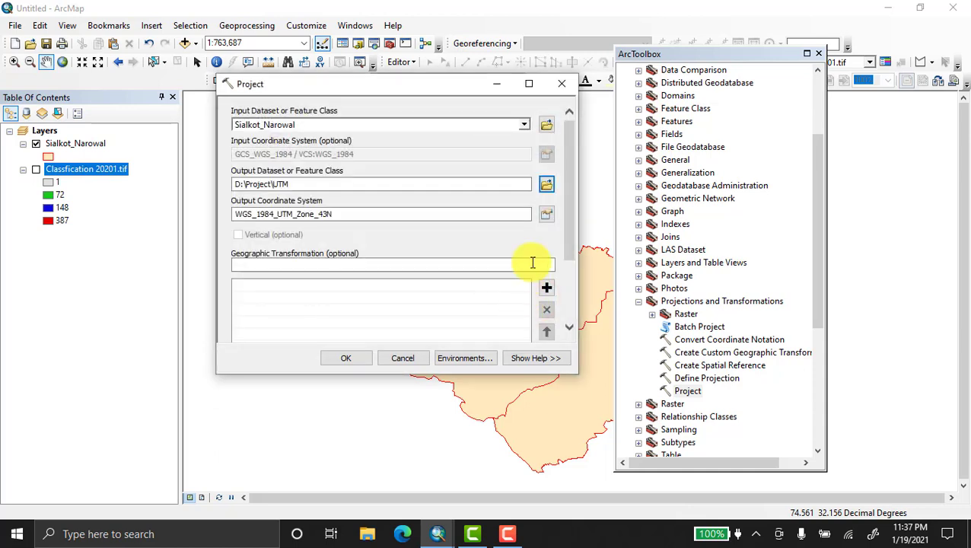
left_click_drag(573, 235, 567, 335)
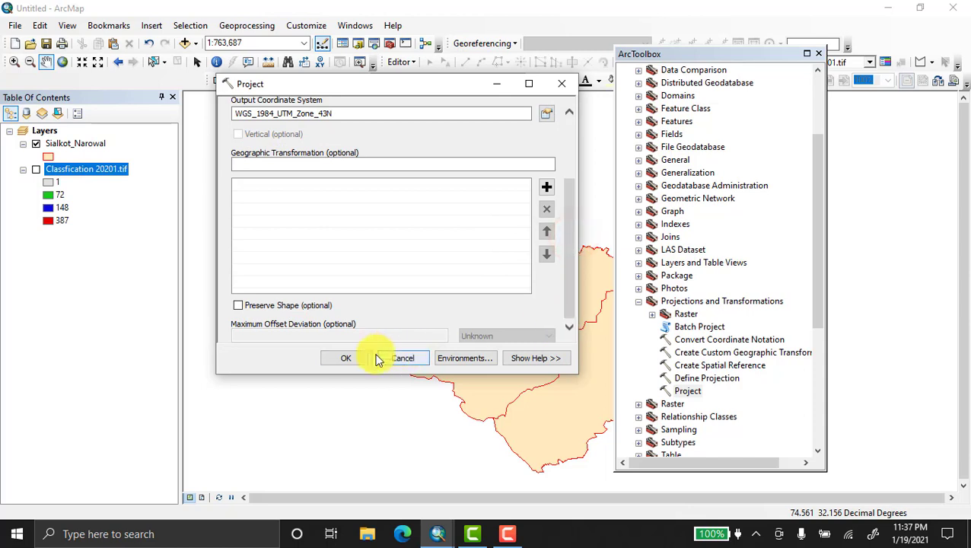
left_click(352, 359)
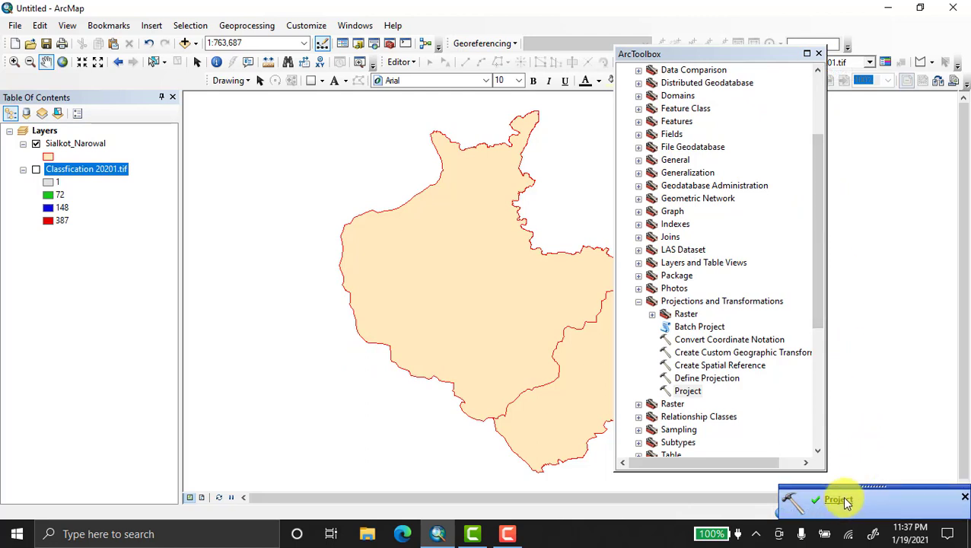
Step: Hide the Sialkot_Narowal layer and add UTM.shp from the D:\Project folder to the map
left_click(90, 146)
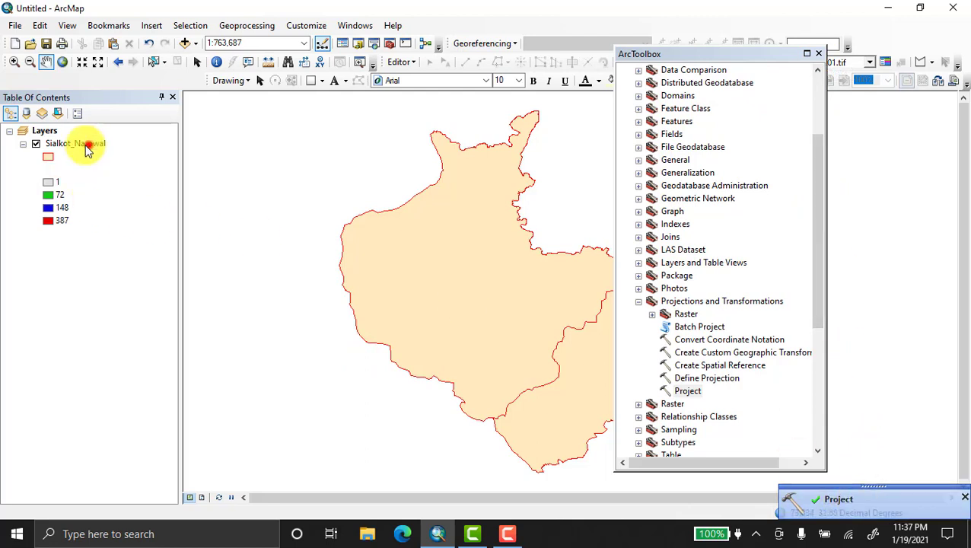
left_click(36, 144)
left_click(185, 44)
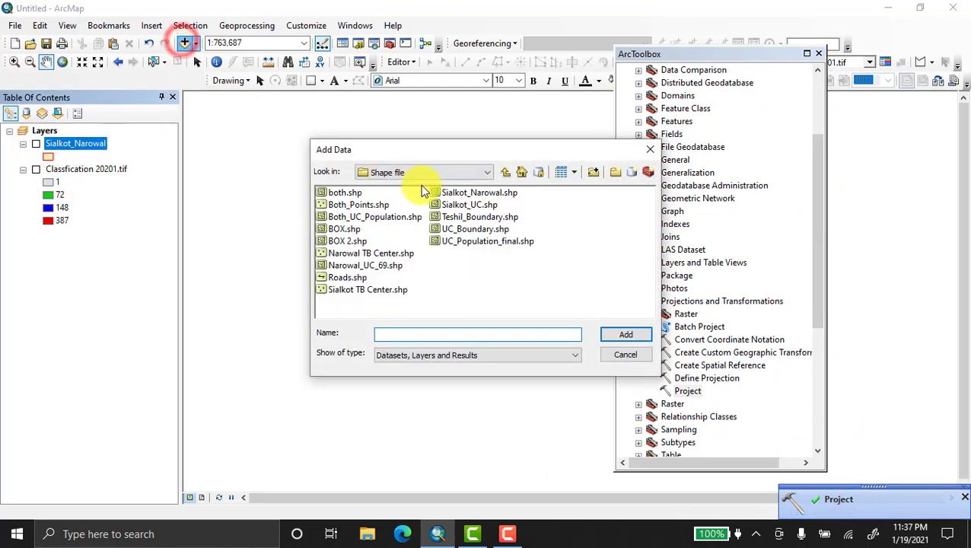
left_click(505, 172)
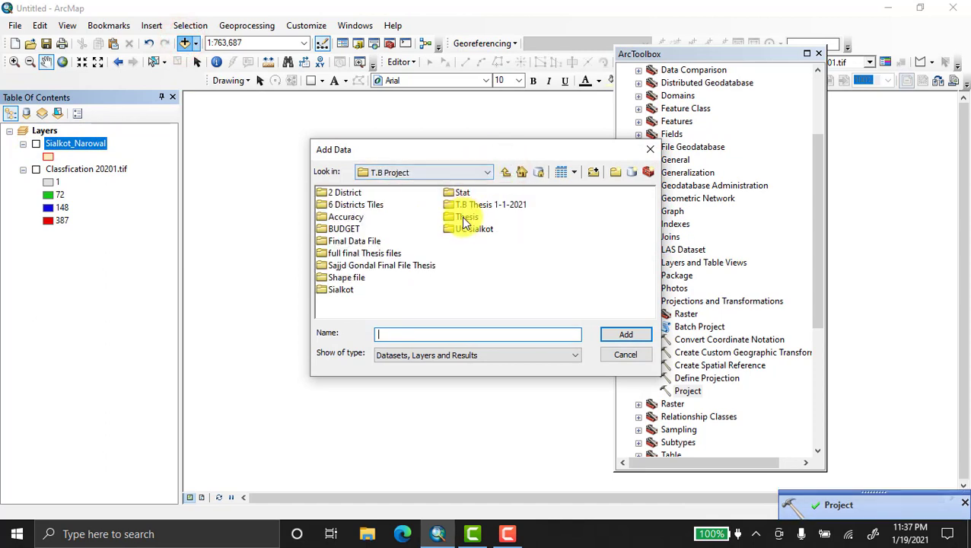
left_click(506, 172)
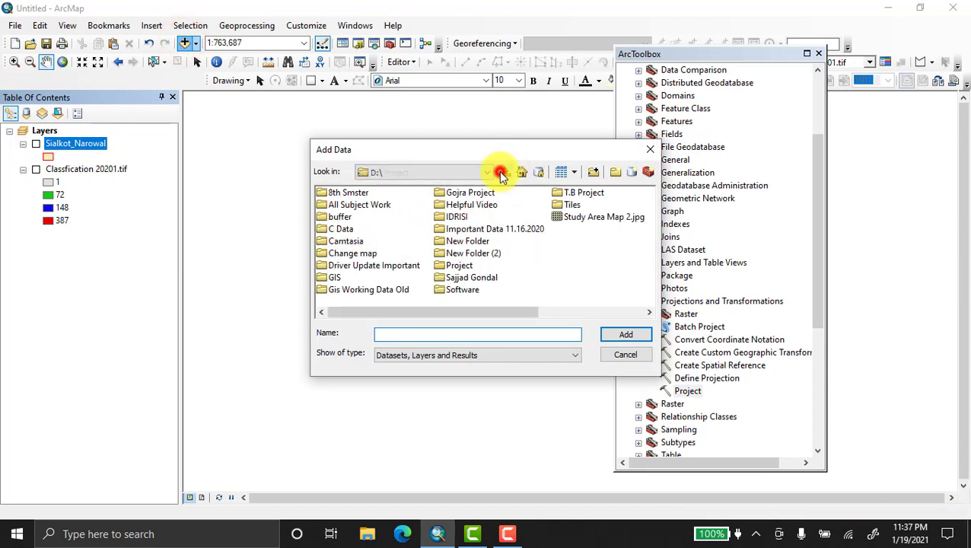
double_click(459, 265)
left_click(344, 194)
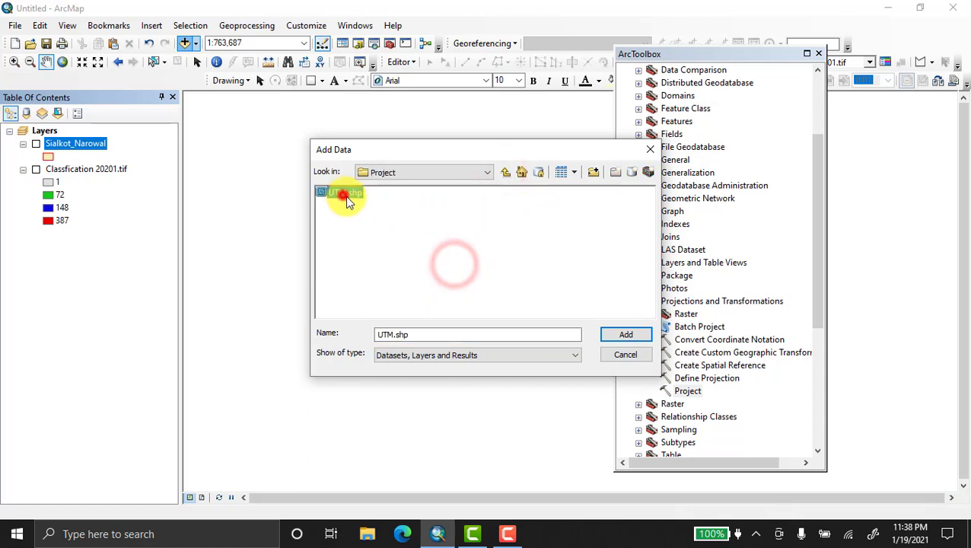
left_click(622, 333)
Step: Compare the coordinate systems in the source properties of the UTM layer and the Sialkot_Narowal layer
right_click(64, 145)
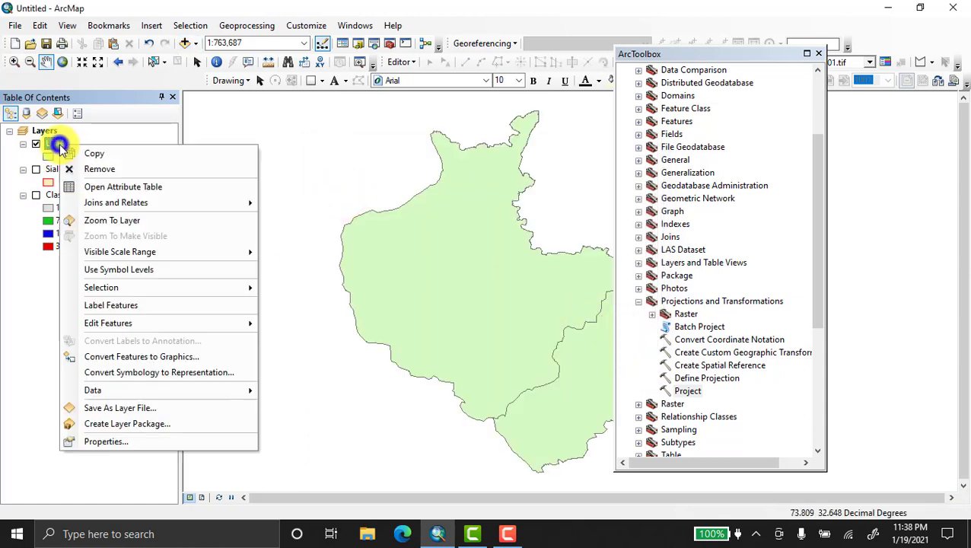
left_click(121, 442)
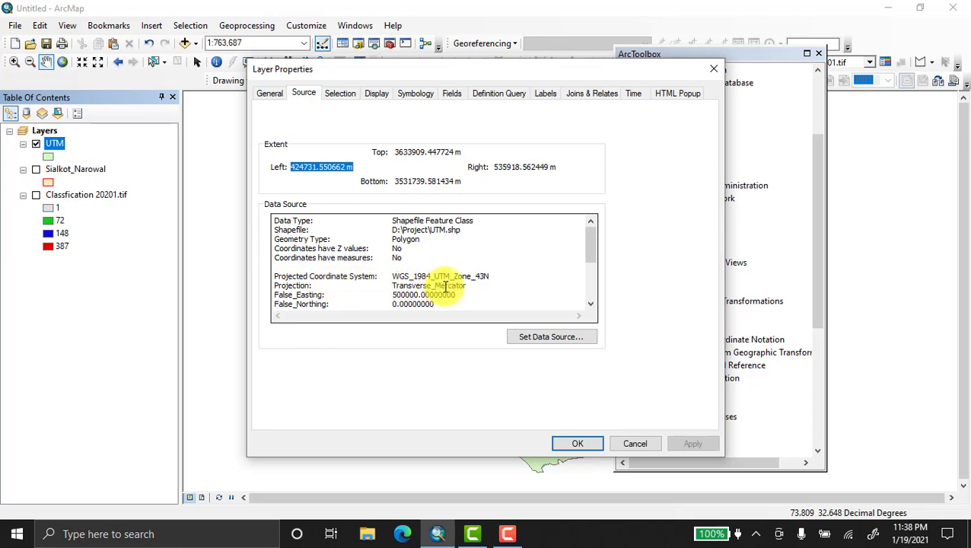
left_click(713, 68)
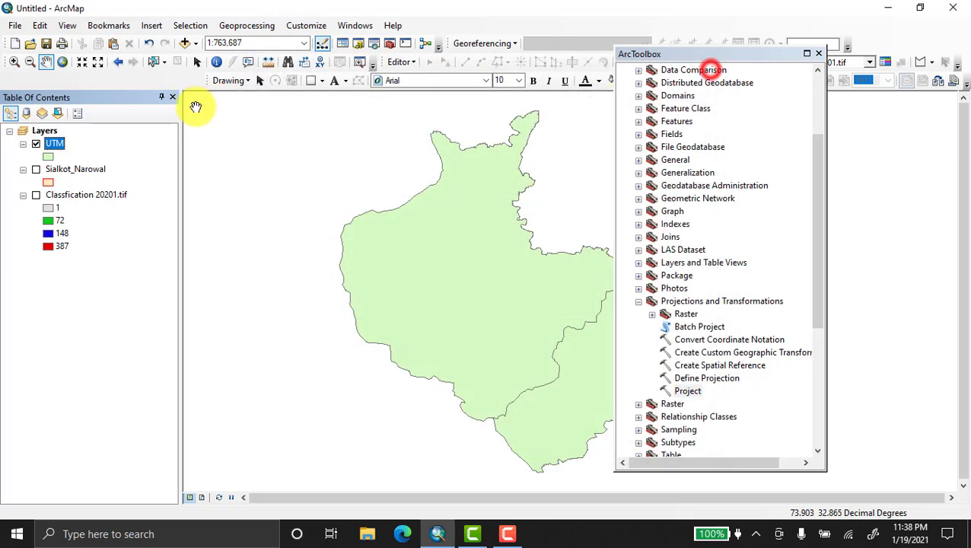
right_click(86, 169)
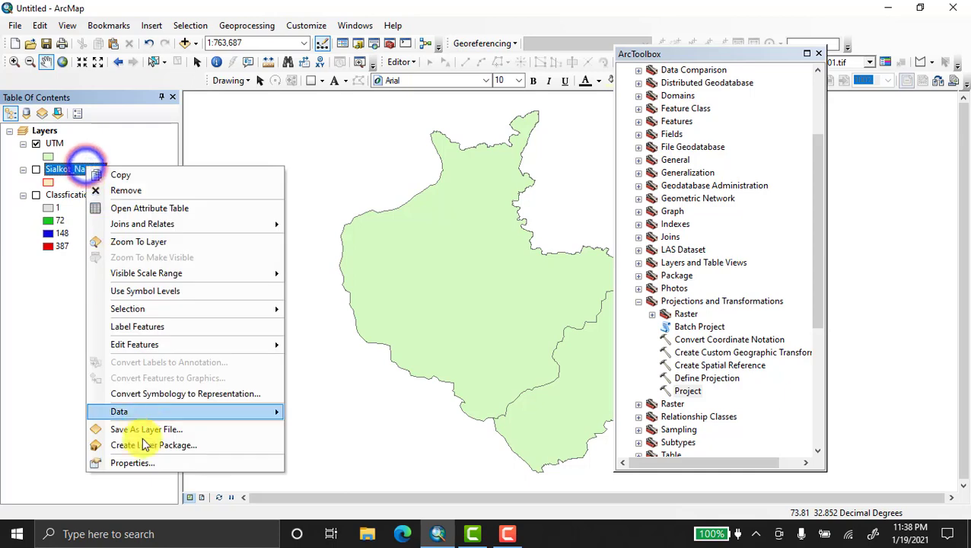
left_click(142, 459)
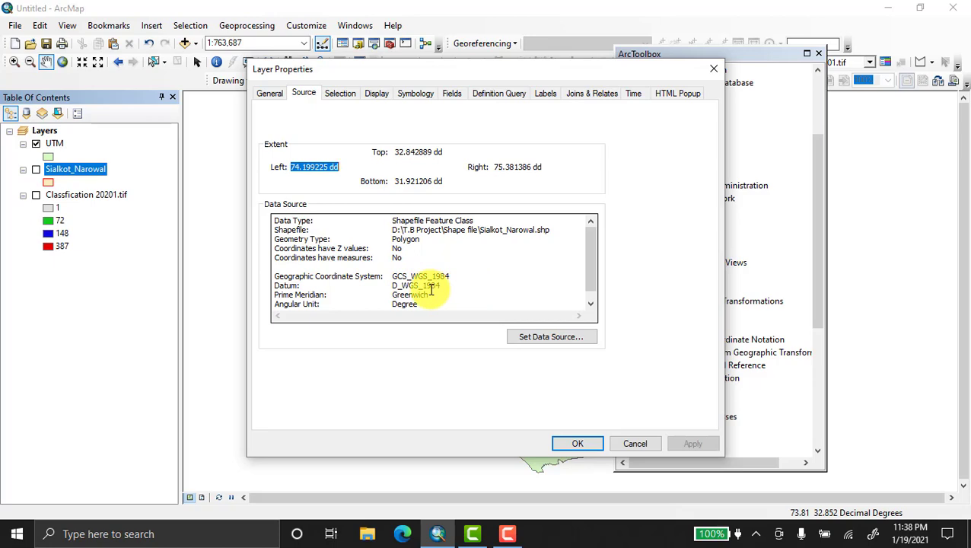
Step: Open the Project Raster tool from Projections and Transformations and choose Classfication 20201.tif as the input raster
left_click(714, 68)
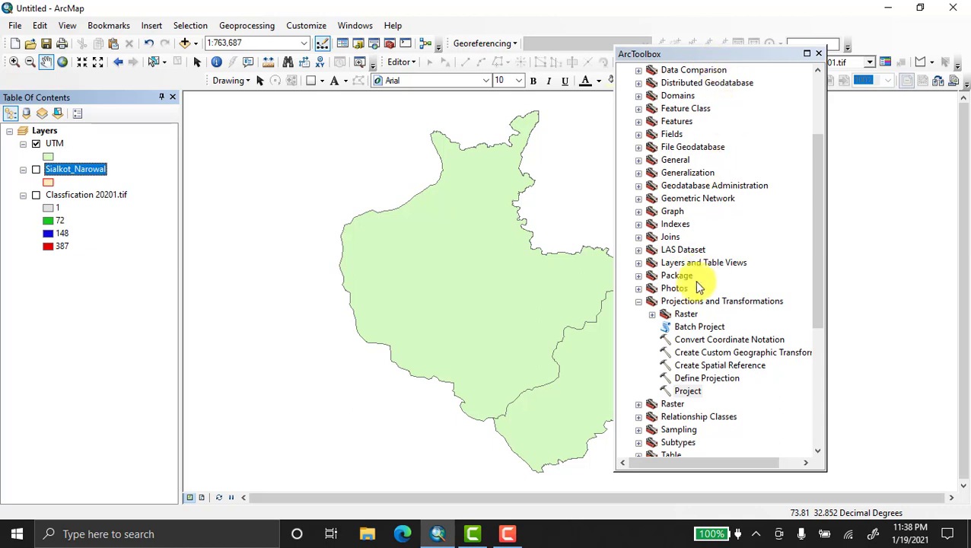
left_click(652, 315)
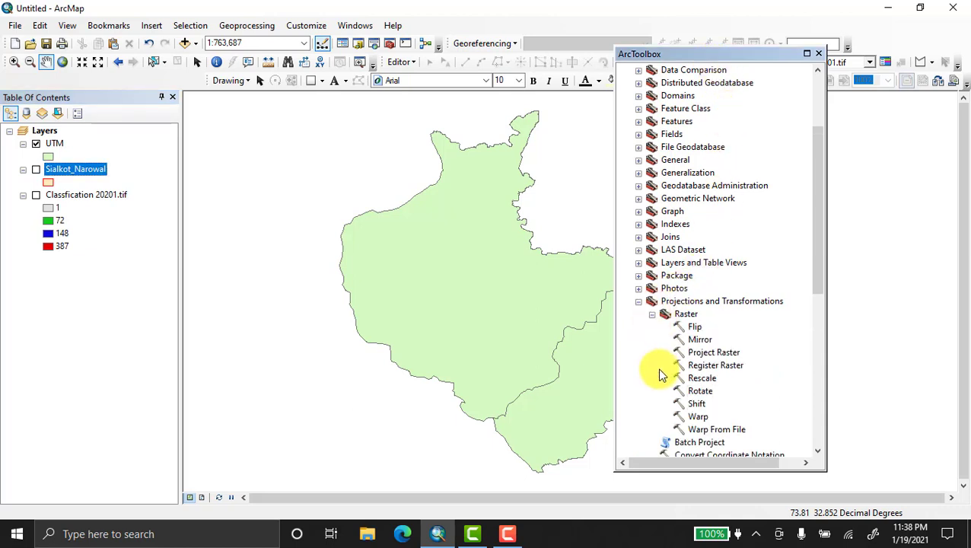
scroll(660, 375, "down", 1)
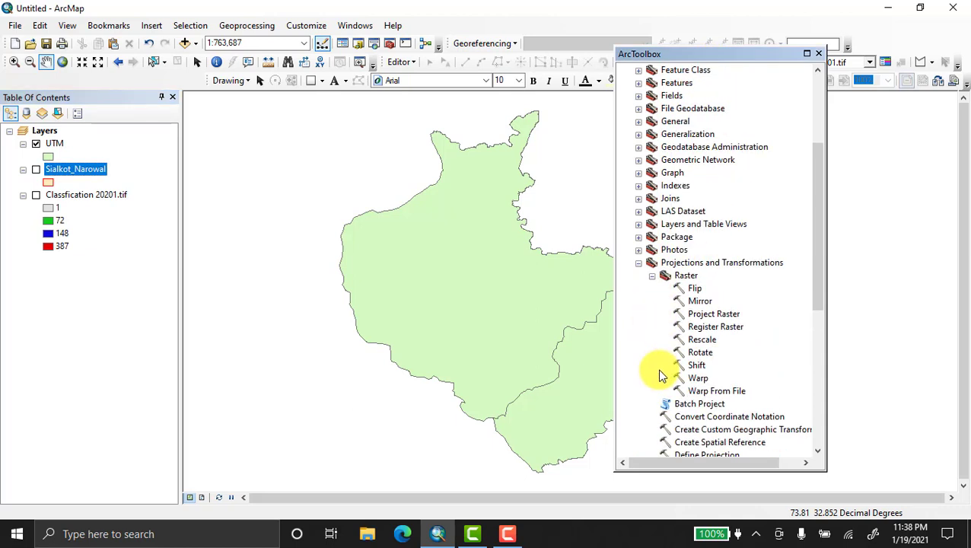
left_click(696, 315)
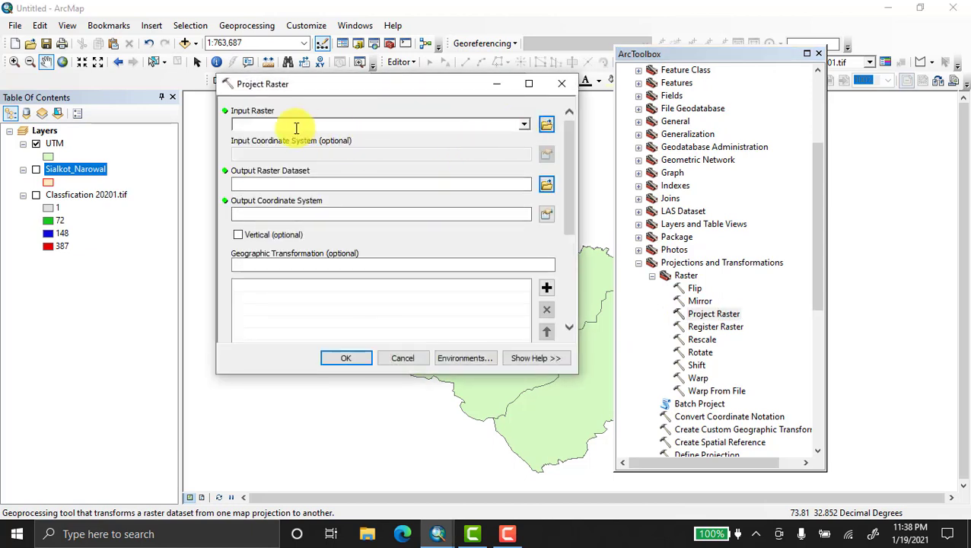
left_click(522, 126)
left_click(332, 138)
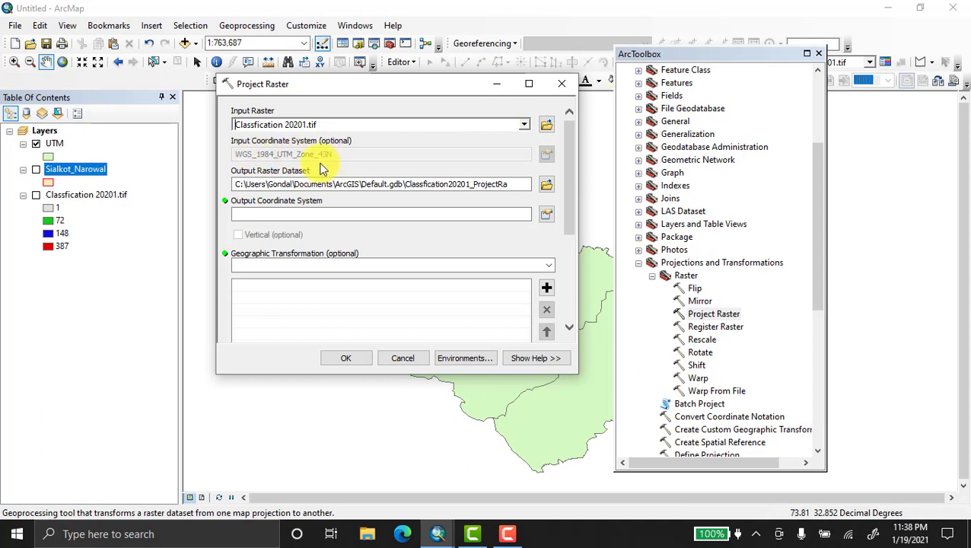
Step: Name the output raster dataset WGS and save it in the Project folder
left_click(546, 186)
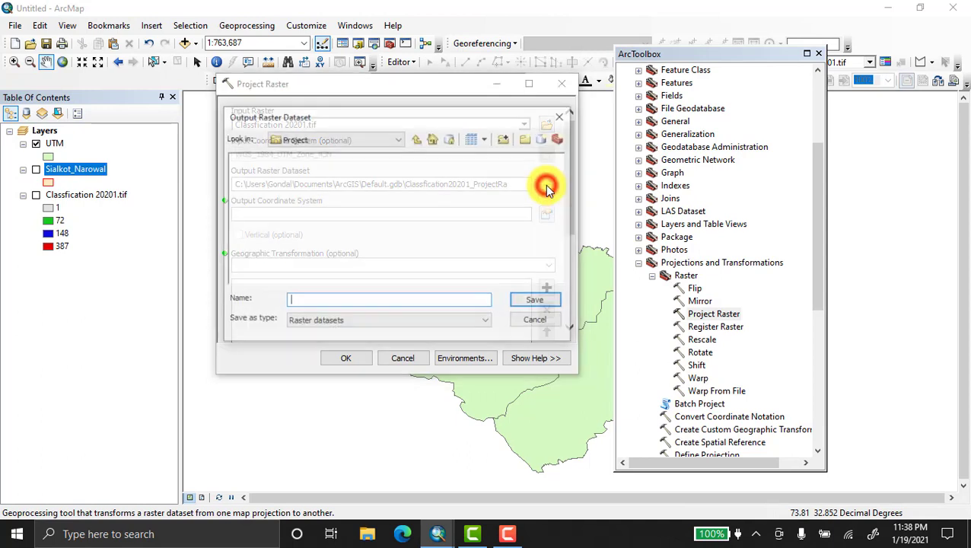
left_click(390, 301)
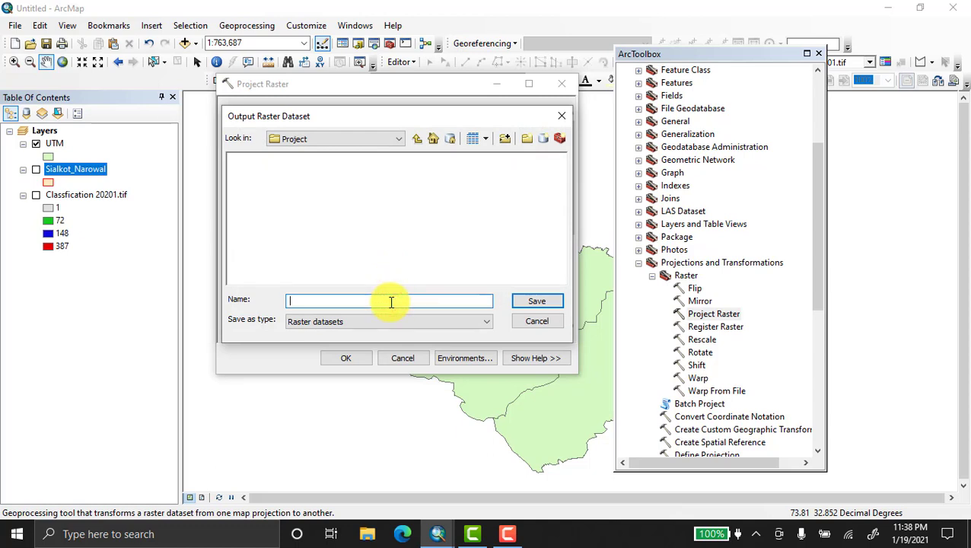
type("WGS")
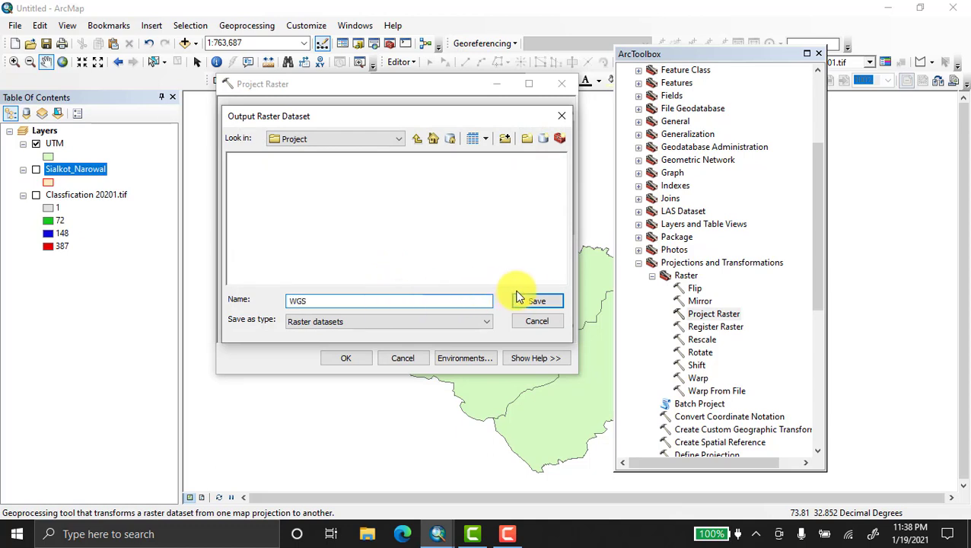
left_click(534, 302)
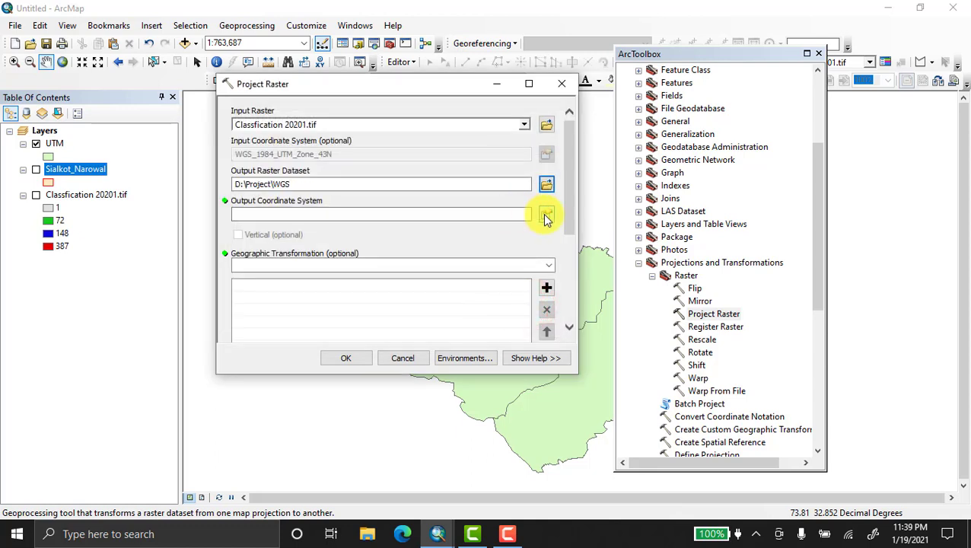
Step: Set the output coordinate system to GCS_WGS_1984 by importing it from Sialkot_Narowal.shp in the D:\T.B Project\Shape file folder
left_click(546, 215)
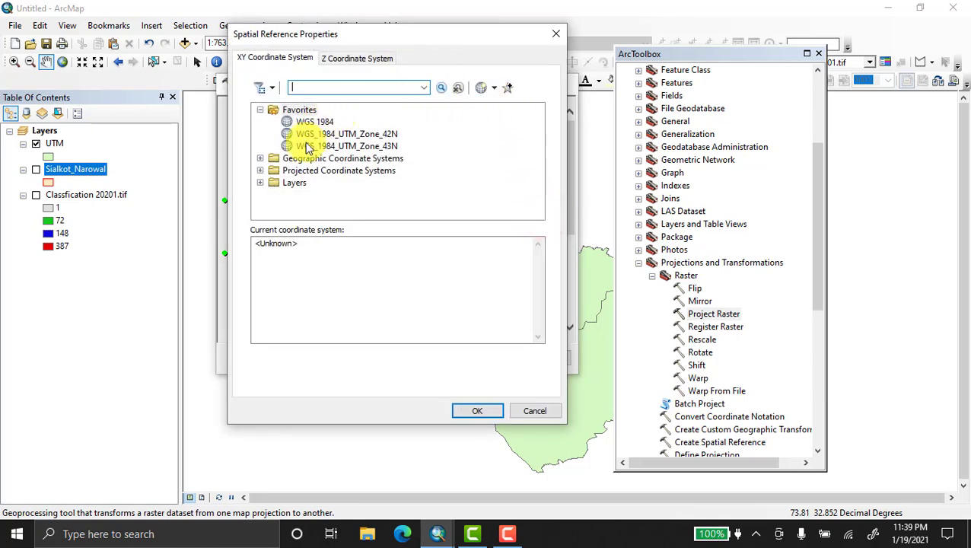
left_click(260, 111)
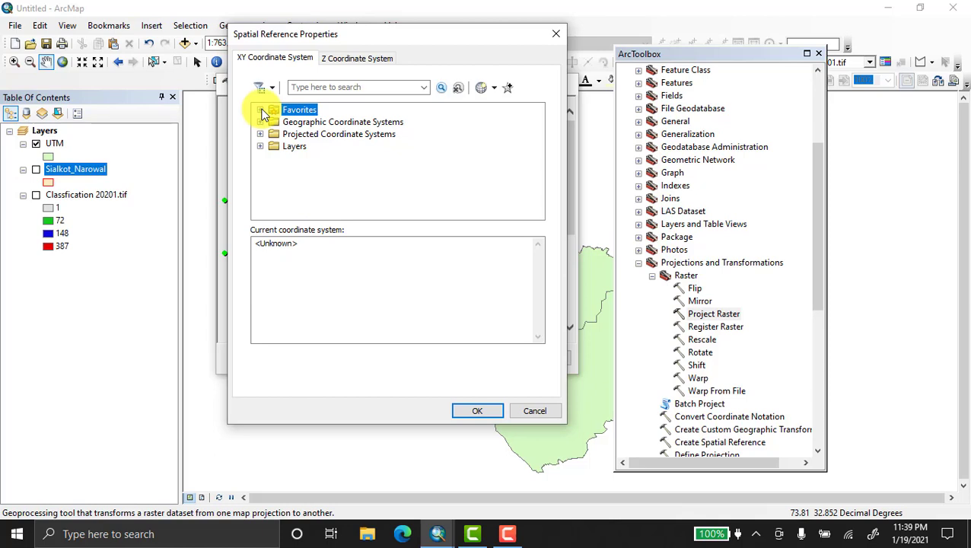
left_click(495, 89)
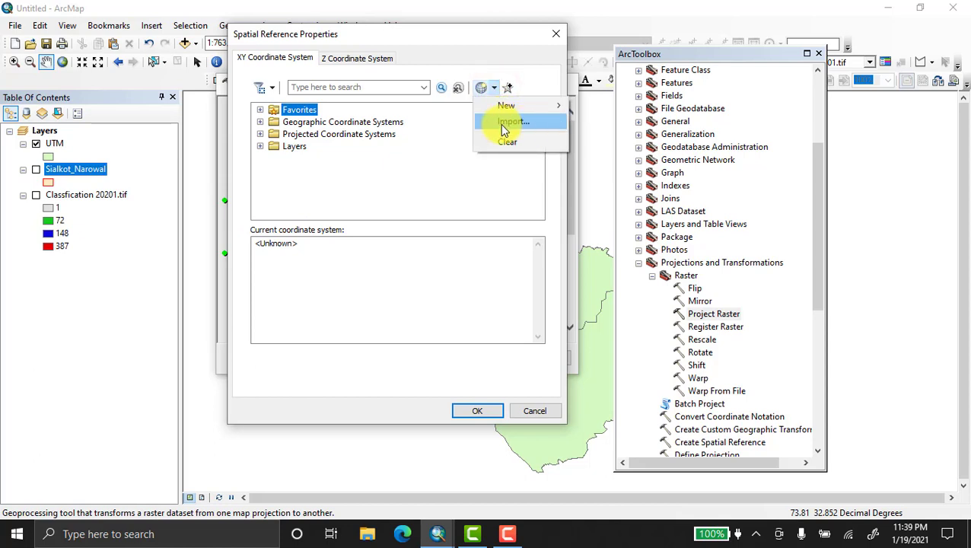
left_click(512, 123)
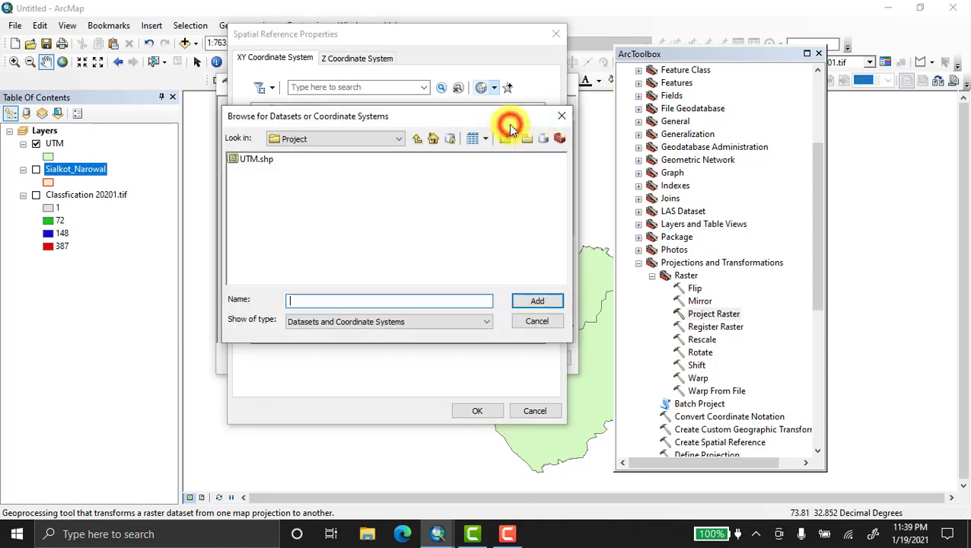
left_click(254, 162)
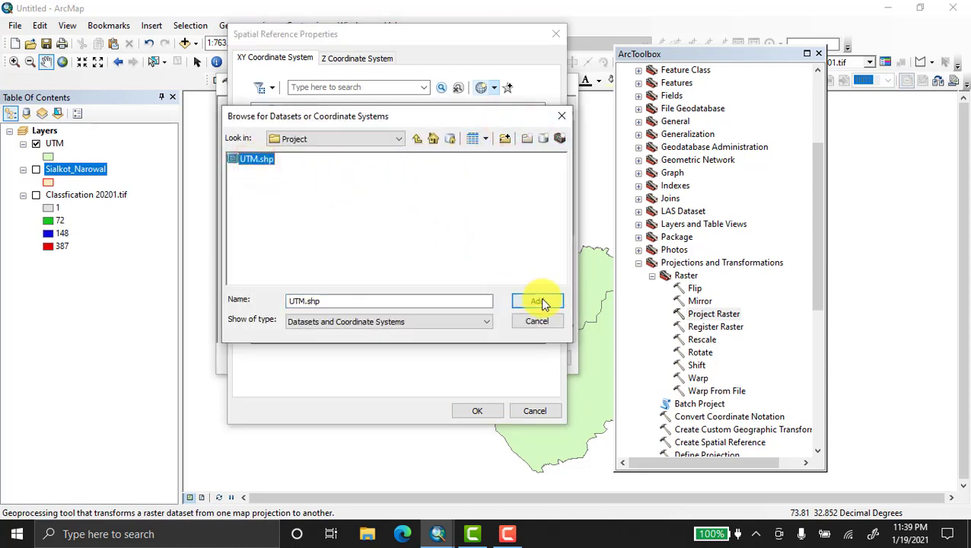
left_click(417, 143)
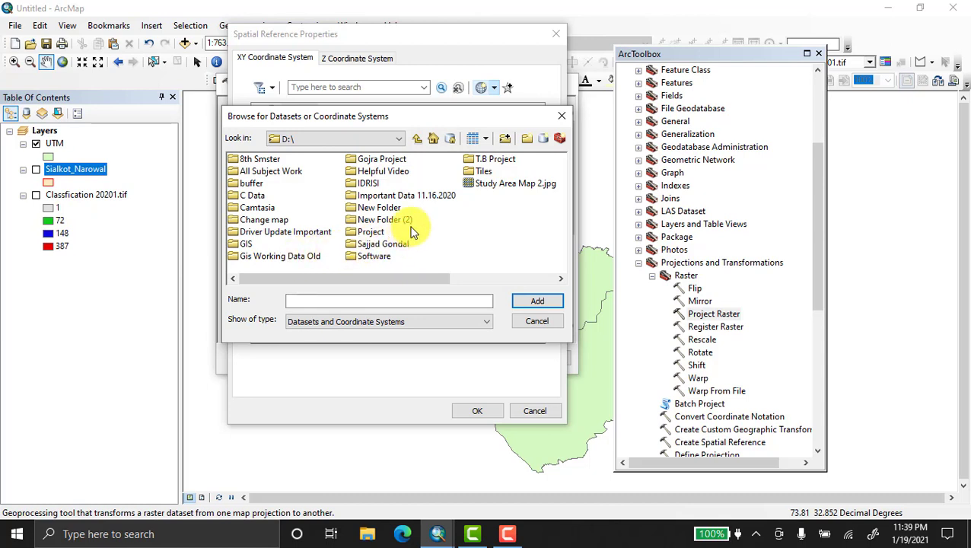
double_click(490, 159)
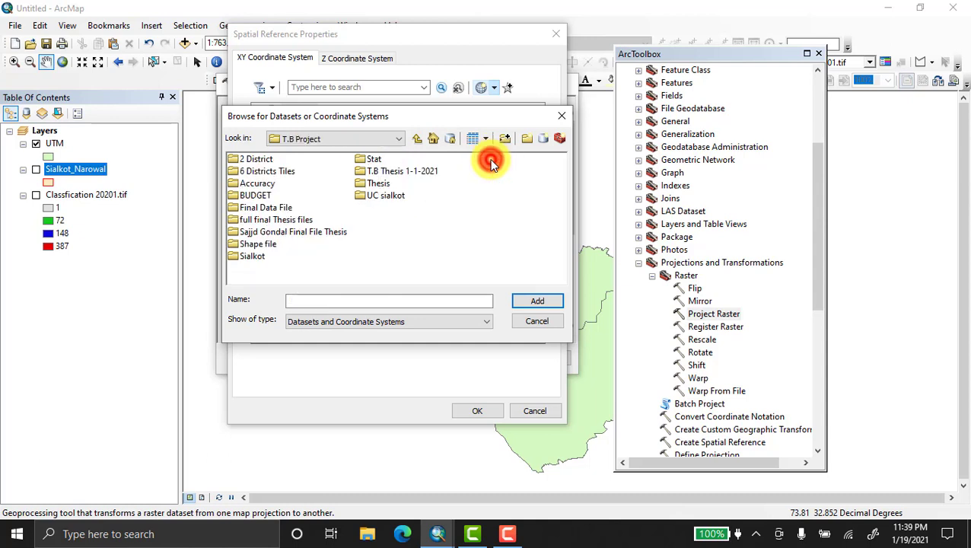
left_click(258, 244)
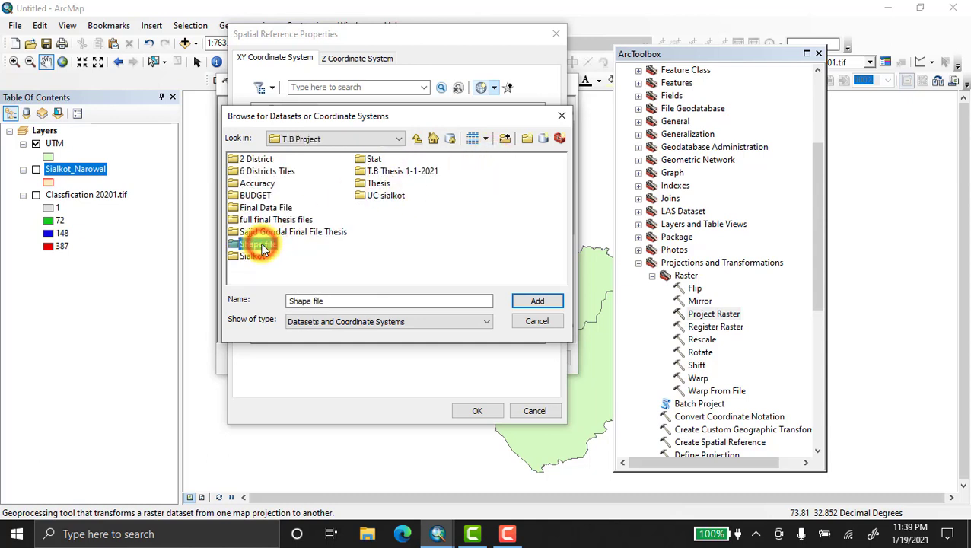
double_click(259, 244)
left_click(364, 159)
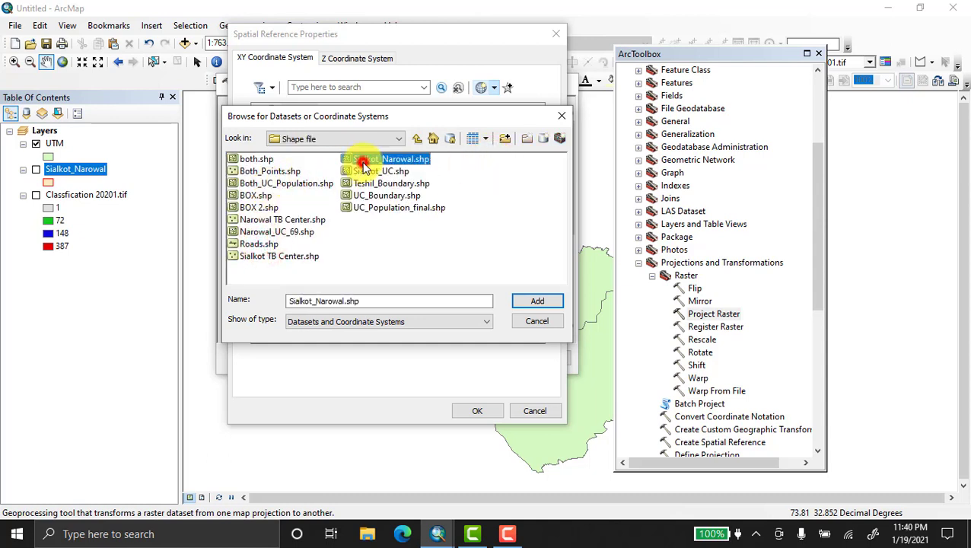
left_click(537, 300)
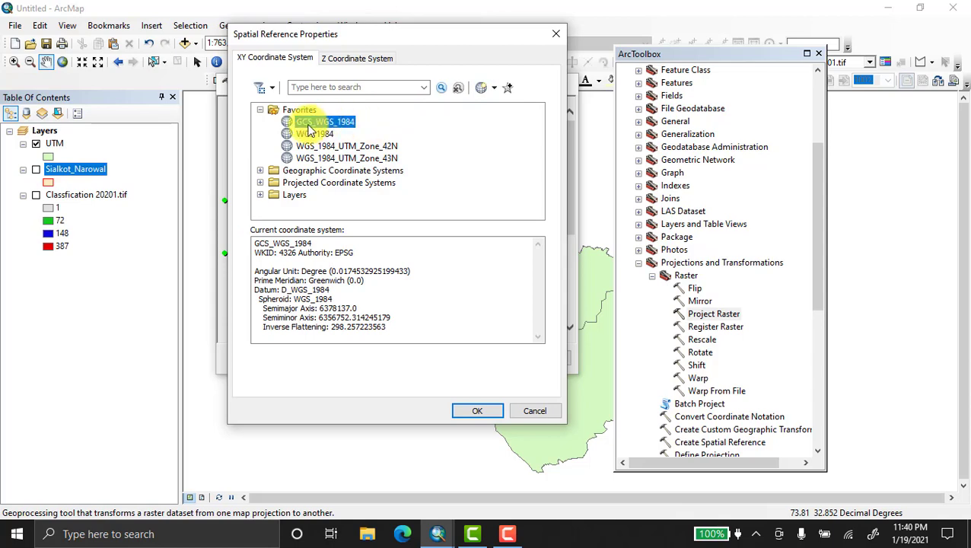
left_click(479, 409)
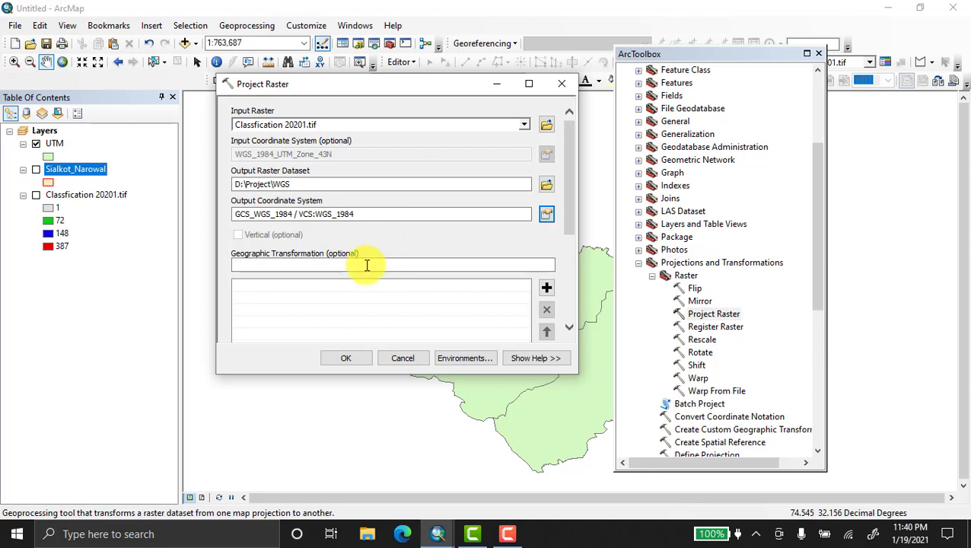
Step: Run the Project Raster tool, close ArcToolbox and hide the UTM layer
left_click(346, 357)
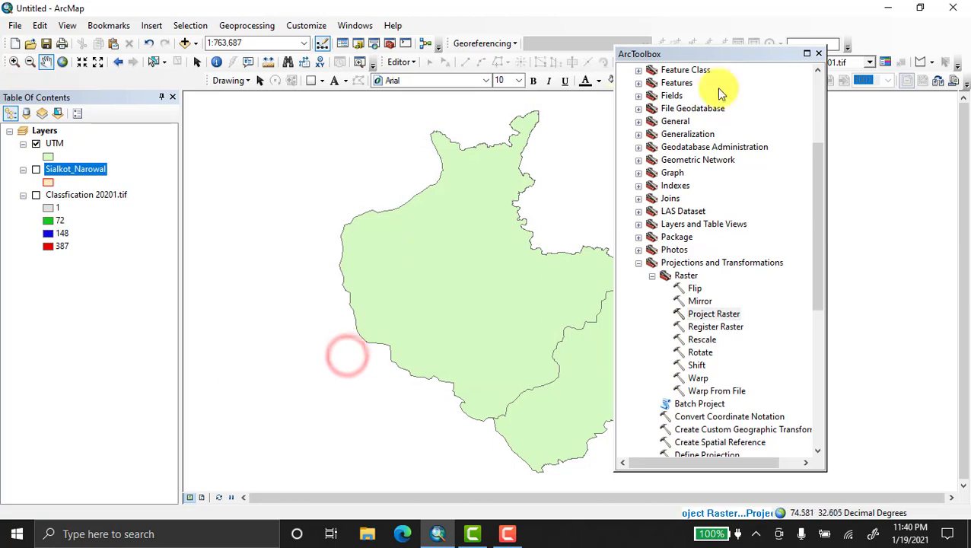
left_click(820, 53)
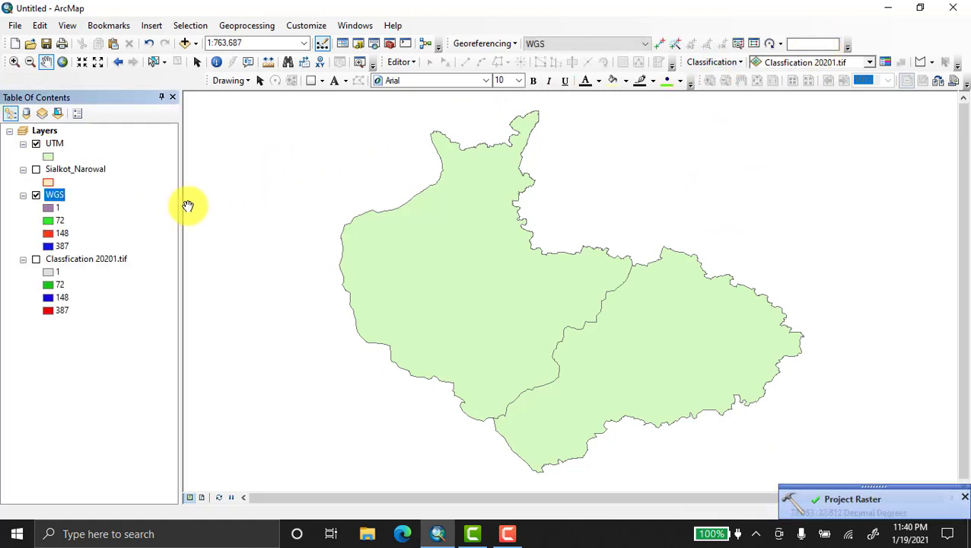
left_click(156, 217)
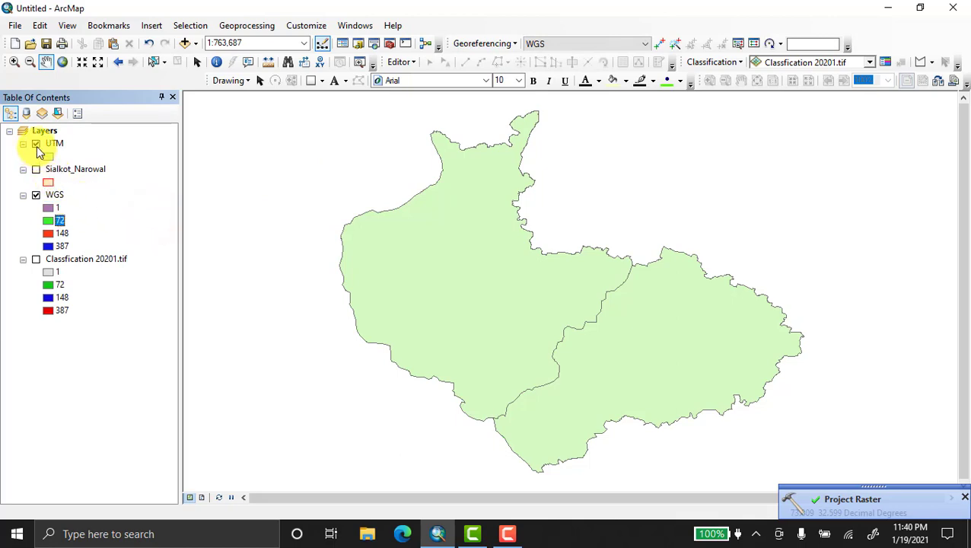
left_click(35, 143)
Step: Check the XY coordinate system in the source properties of the WGS raster layer
right_click(48, 195)
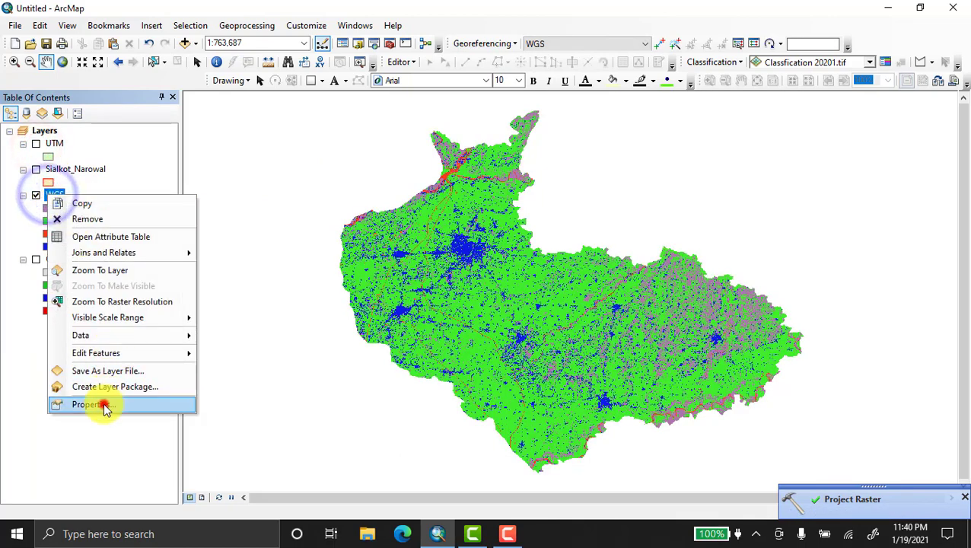
left_click(94, 404)
scroll(513, 214, "down", 8)
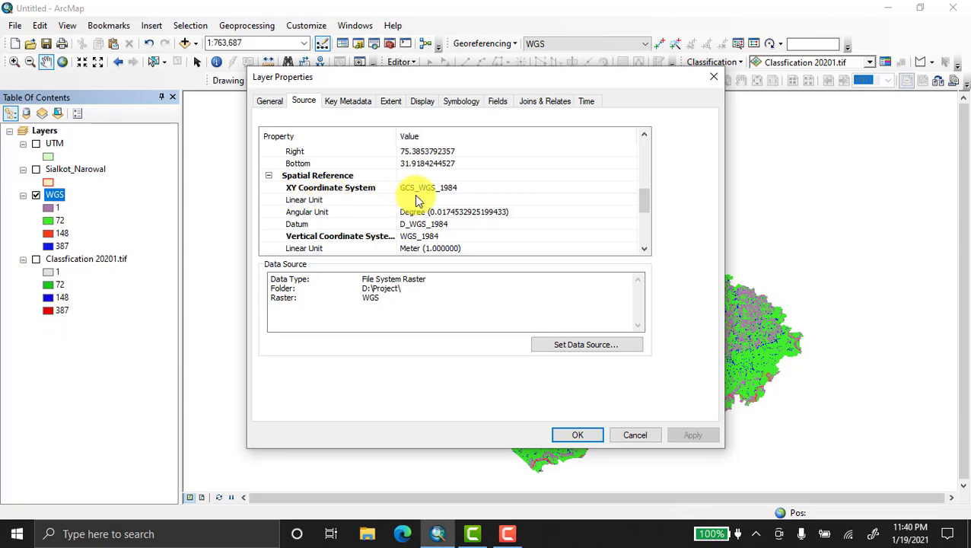
left_click(714, 79)
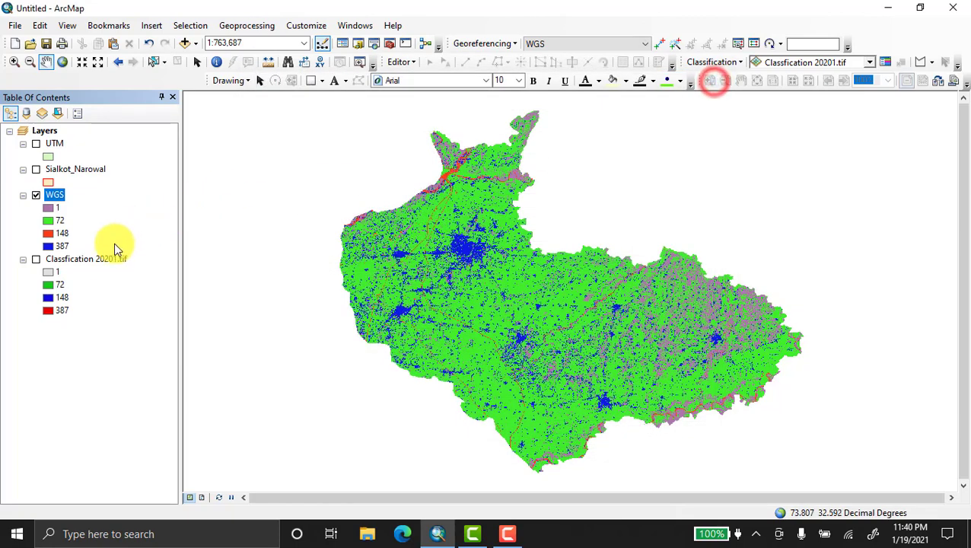
Step: Turn on the Classfication 20201.tif layer and check the XY coordinate system in its source properties
left_click(90, 260)
left_click(35, 260)
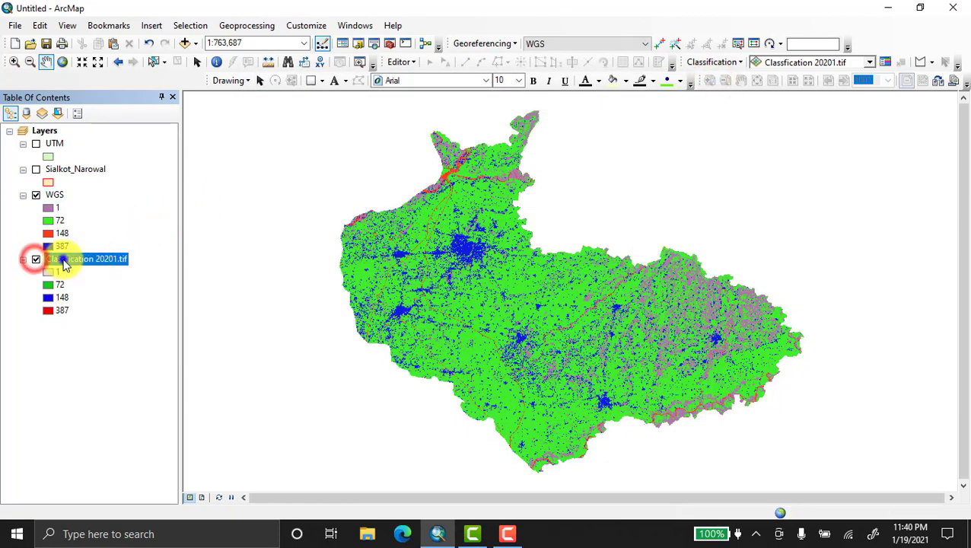
right_click(64, 260)
left_click(141, 470)
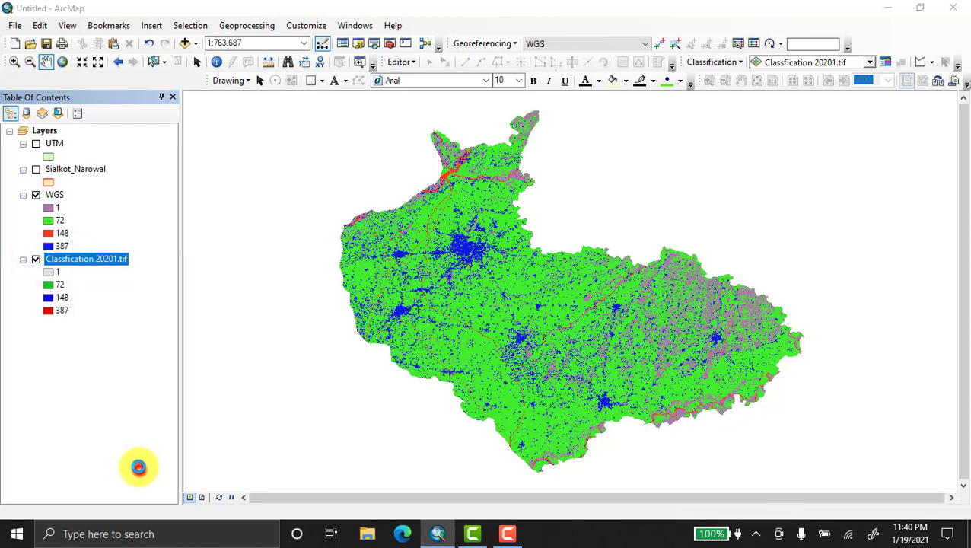
scroll(393, 242, "down", 2)
scroll(394, 242, "down", 3)
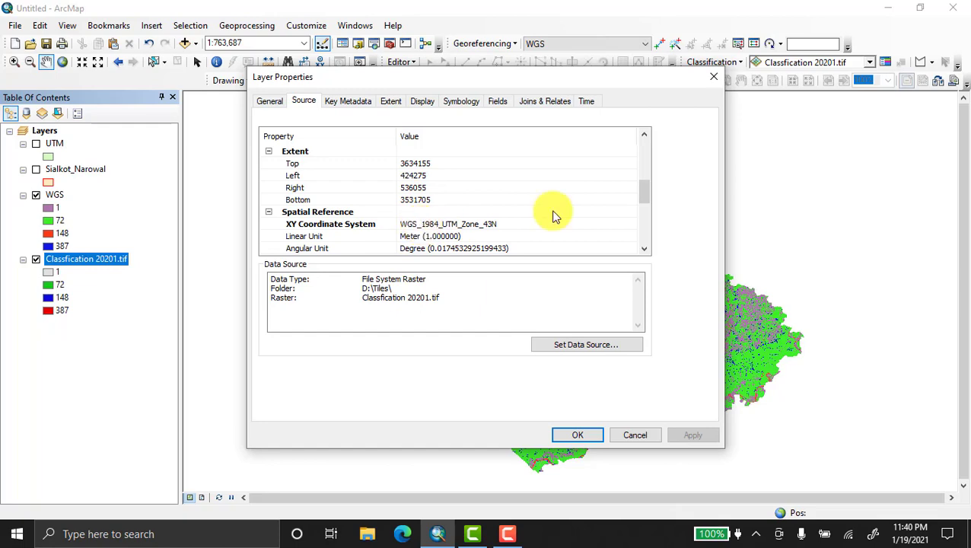
left_click(710, 77)
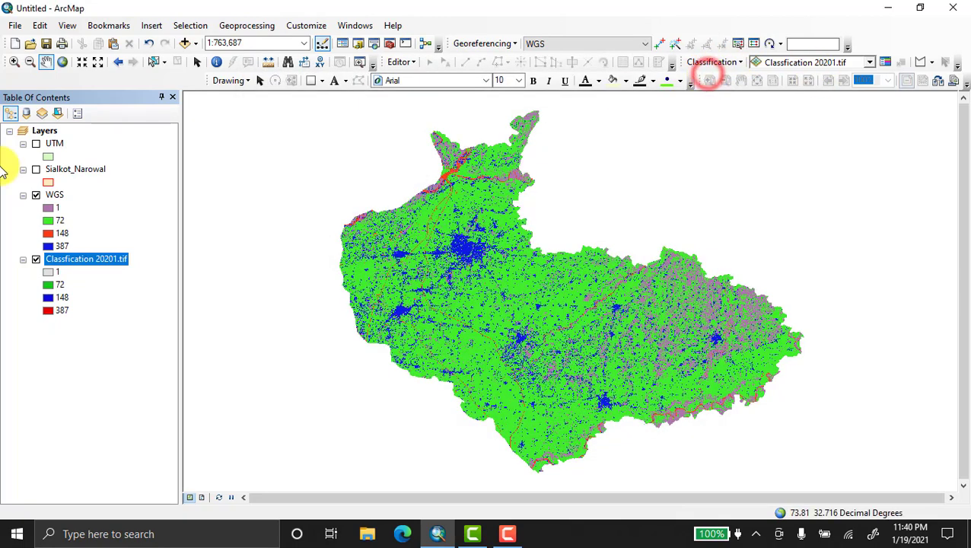
Step: Hide the WGS layer so that only the Classfication 20201.tif raster is displayed
left_click(36, 195)
left_click(36, 259)
left_click(35, 259)
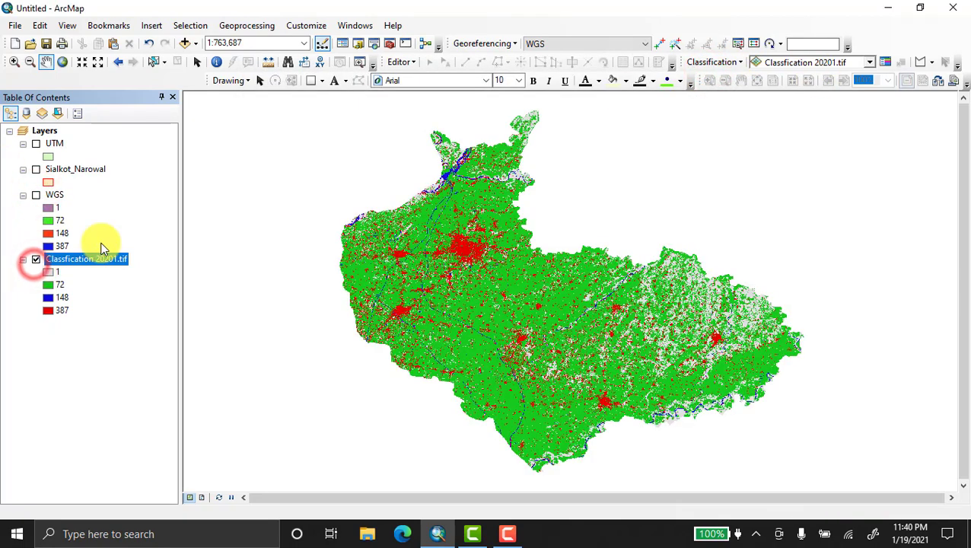